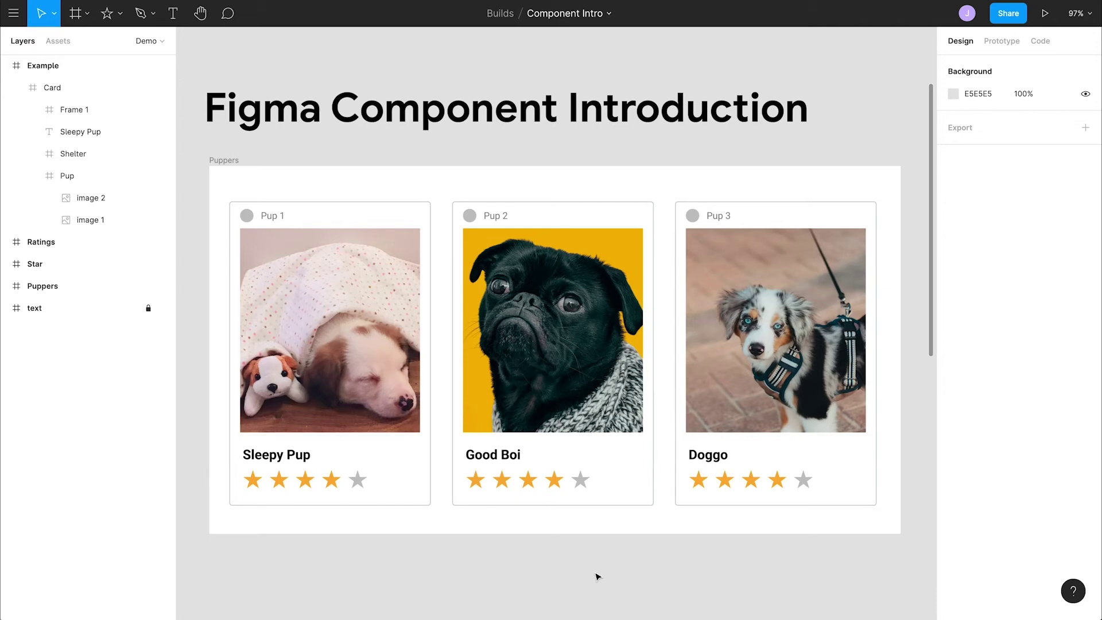
Zoom to the Star frame and draw a small 30 × 30 grey five-point star inside it
scroll(597, 576, "down", 12)
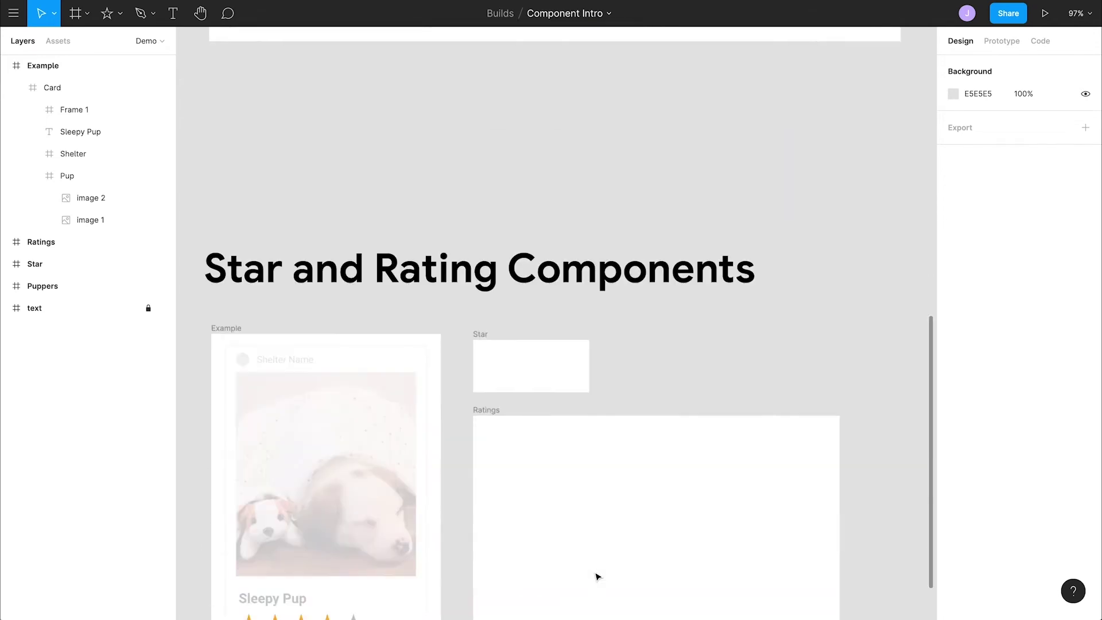
scroll(324, 435, "up", 1)
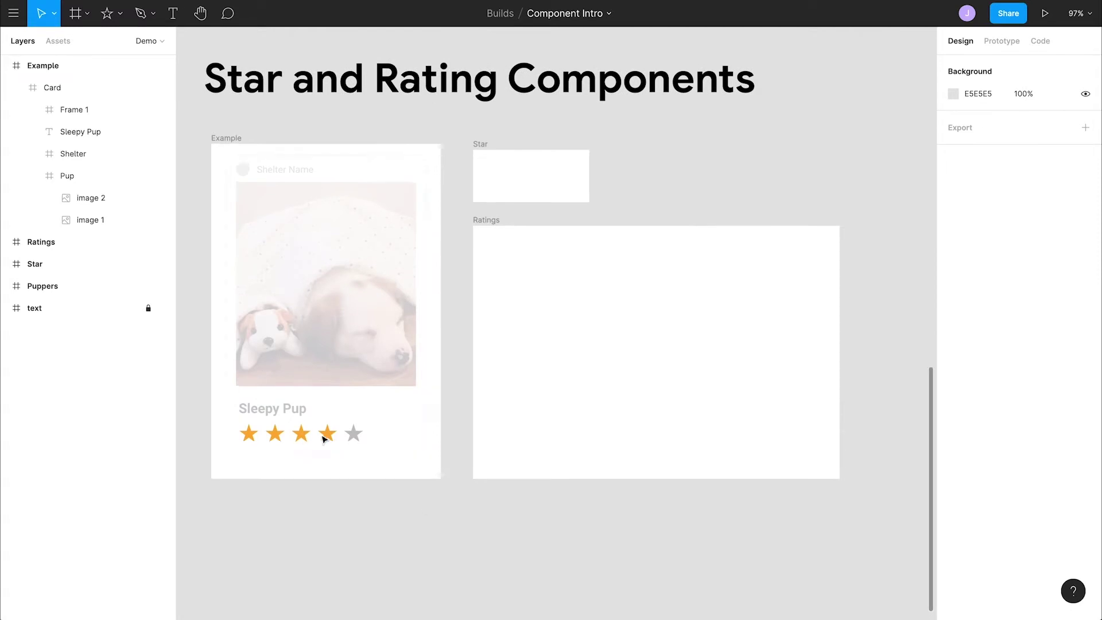
key("z")
left_click_drag(198, 54, 855, 507)
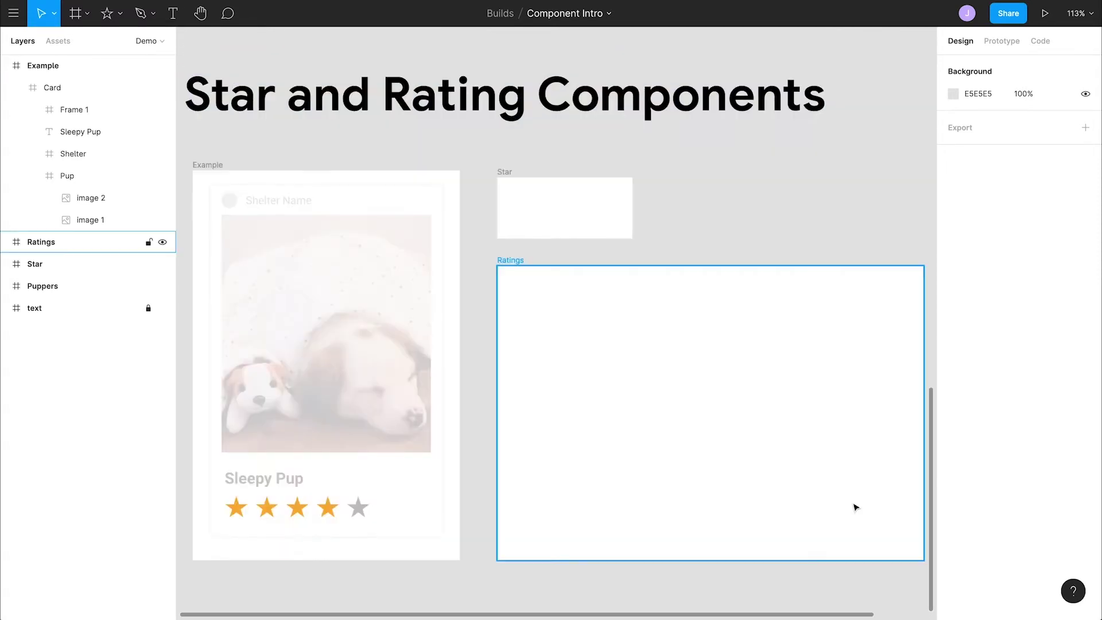
left_click(617, 193)
left_click(120, 14)
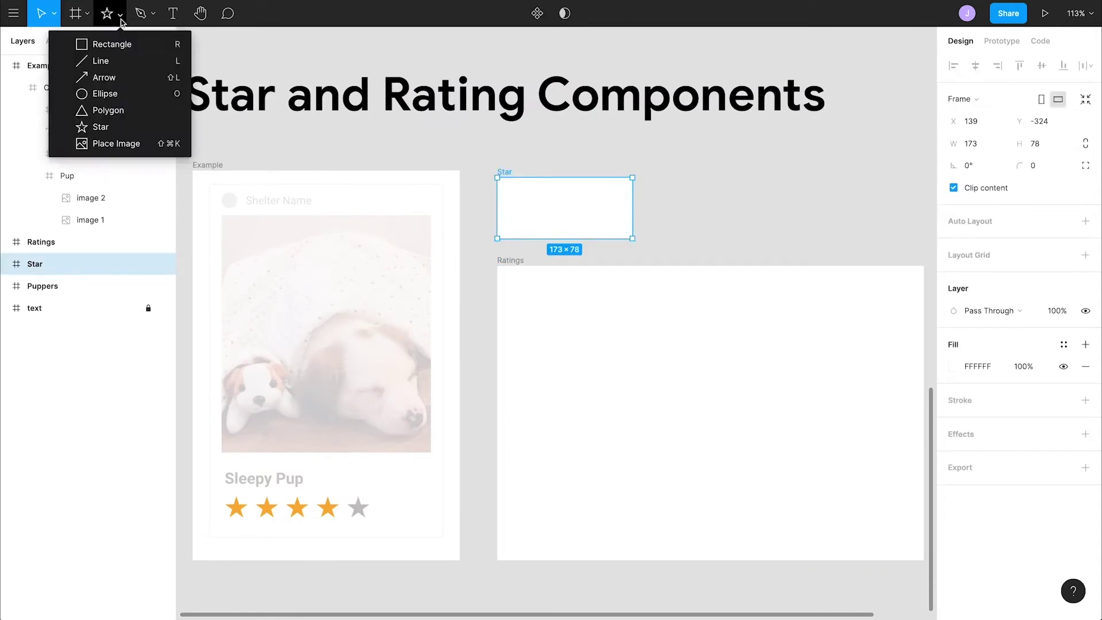
left_click(123, 126)
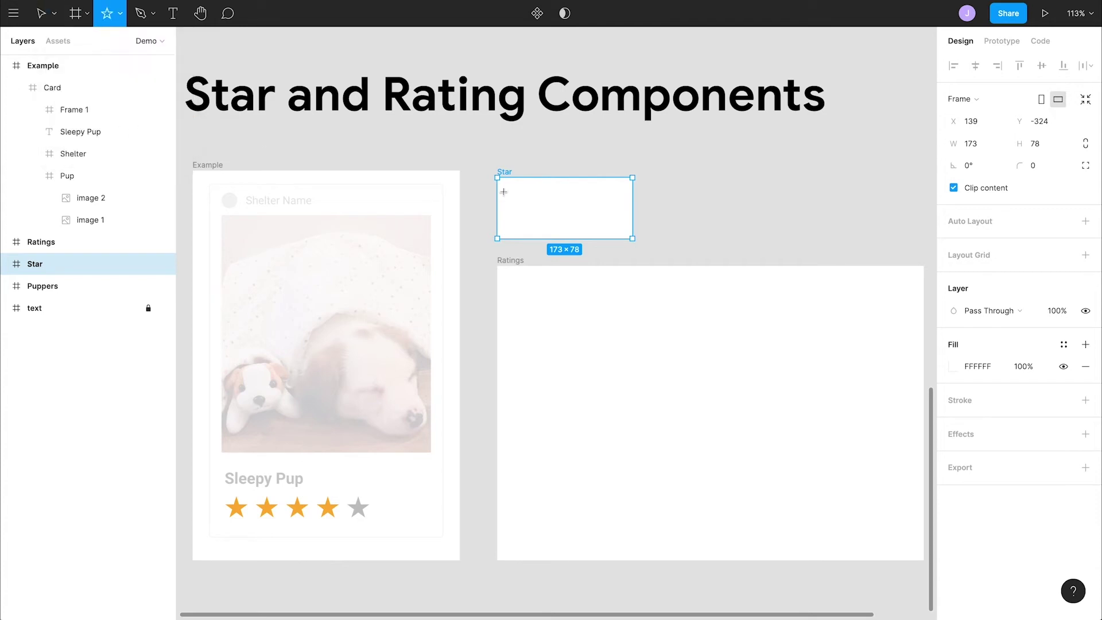
left_click_drag(507, 190, 530, 216)
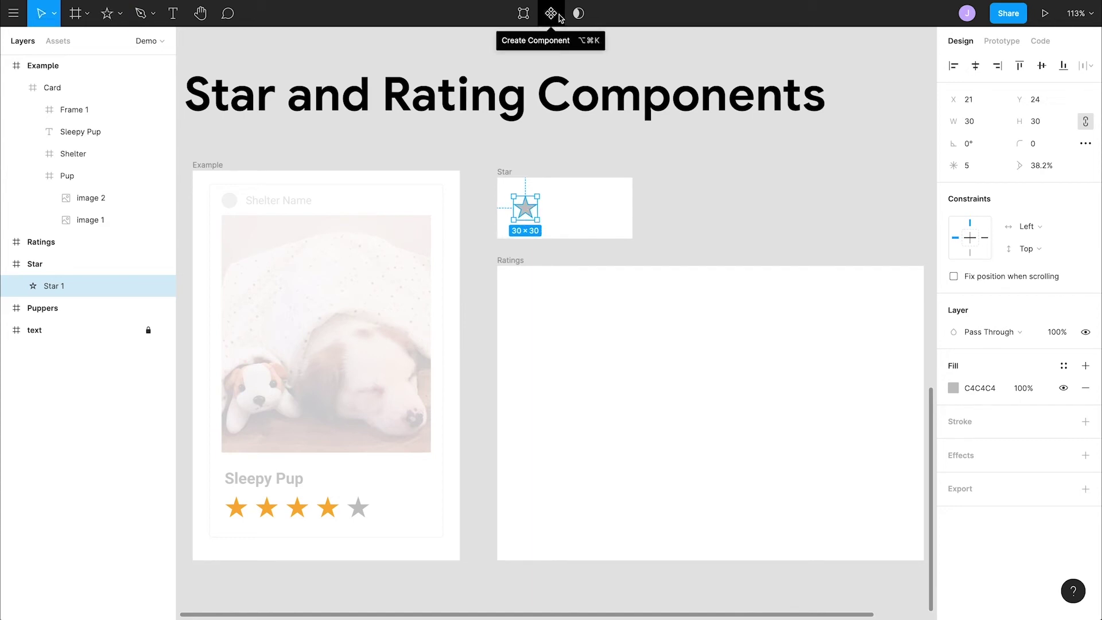
Convert Star 1 into a component and rename its layer 'Empty'
left_click(558, 16)
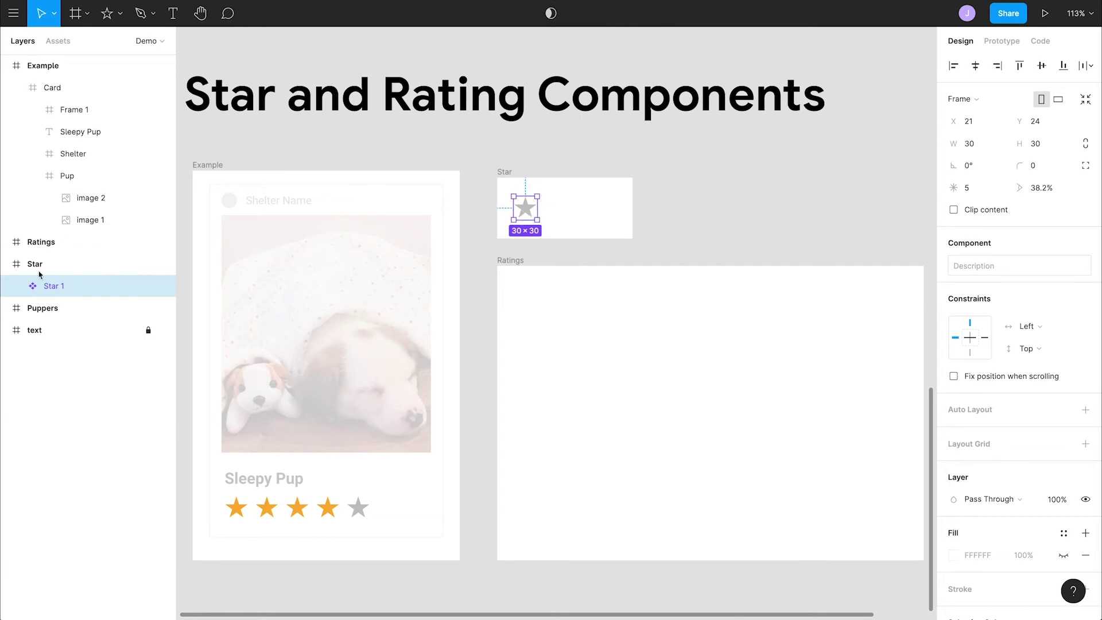
left_click(5, 65)
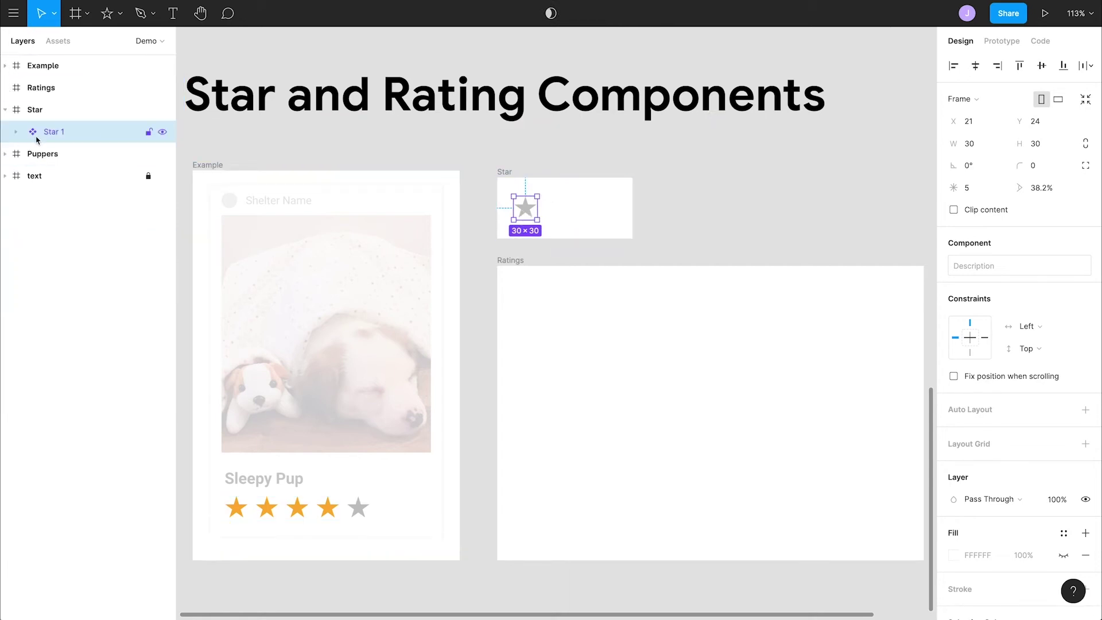
double_click(53, 132)
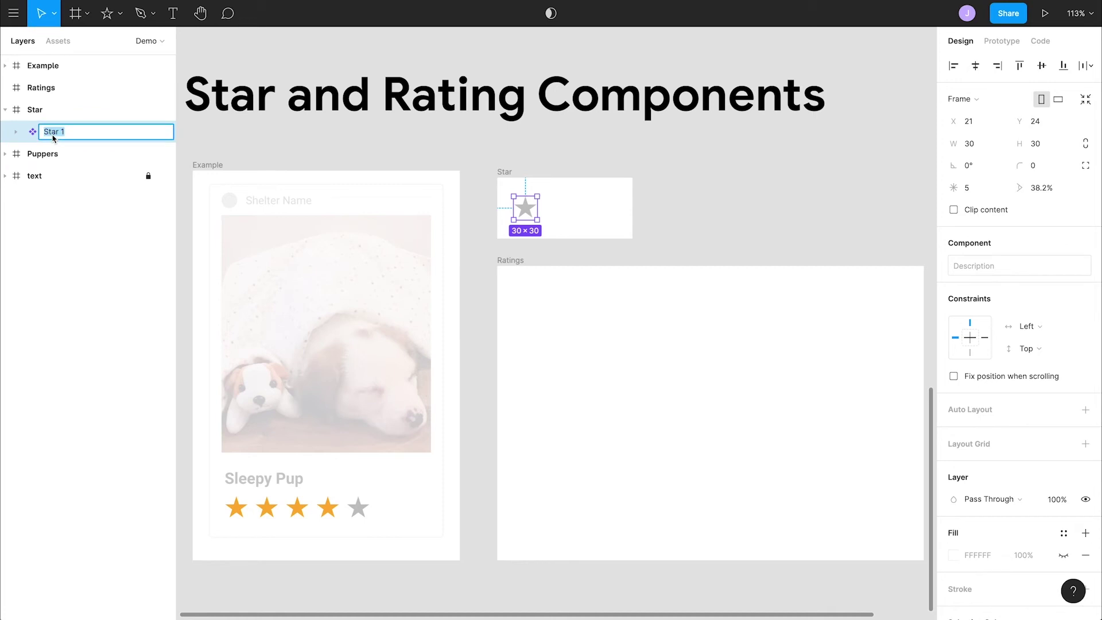
type("Empty")
left_click(671, 186)
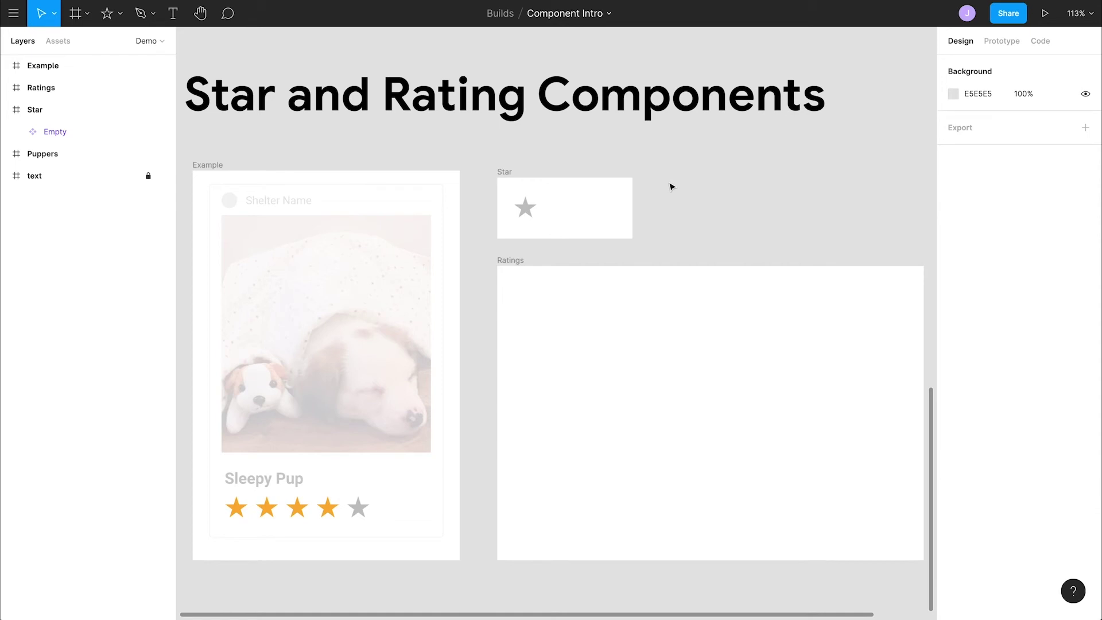
Duplicate the Empty star to the right of the original
left_click(523, 212)
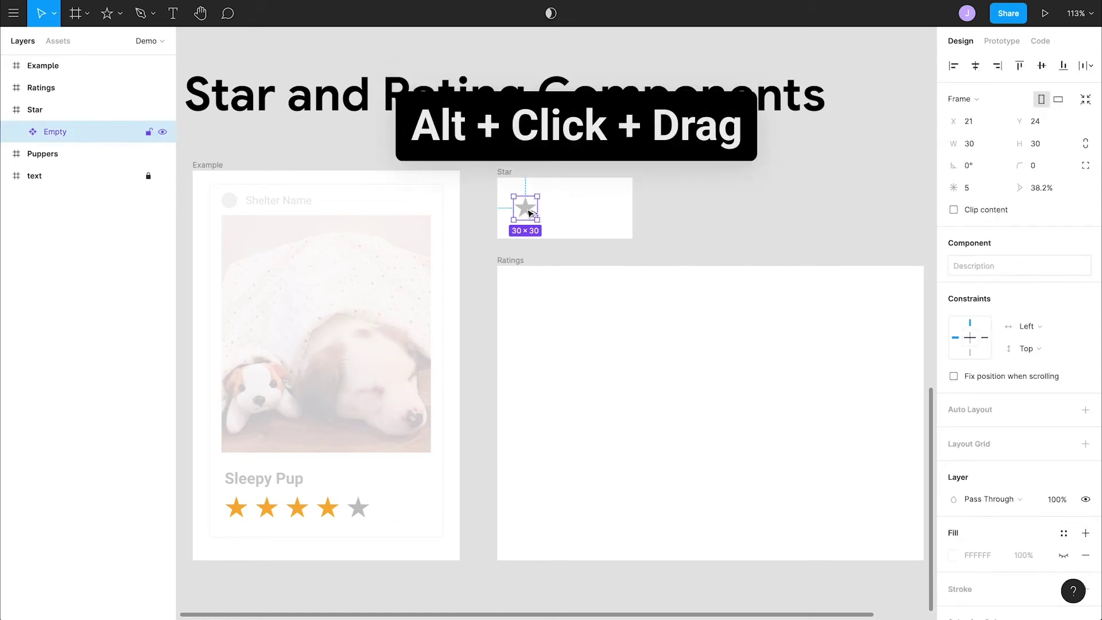
left_click_drag(530, 212, 565, 211)
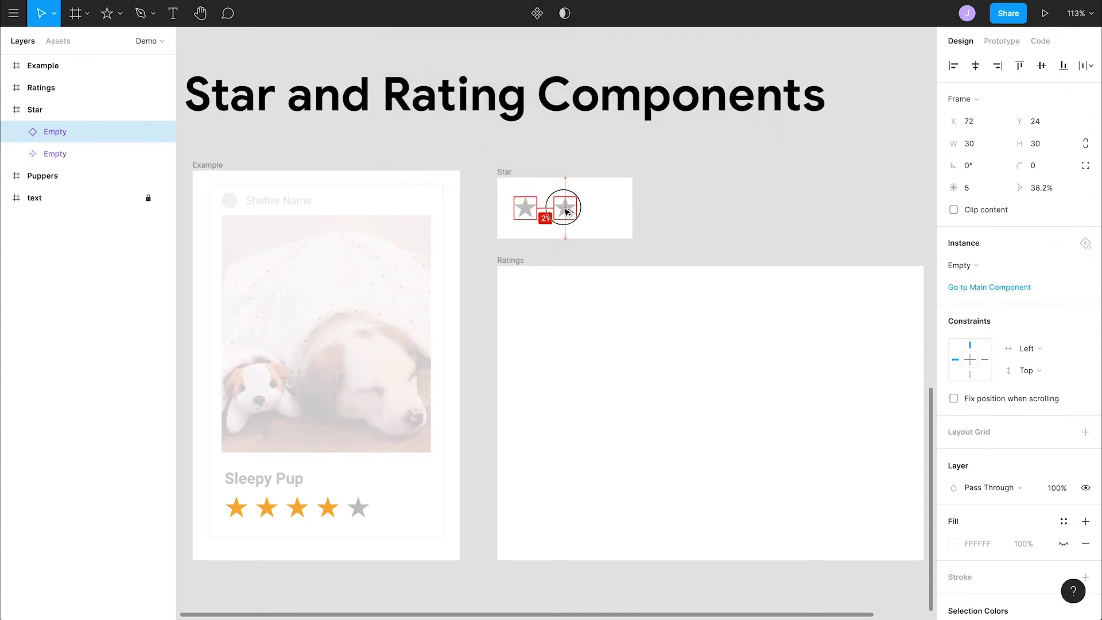
left_click(597, 226)
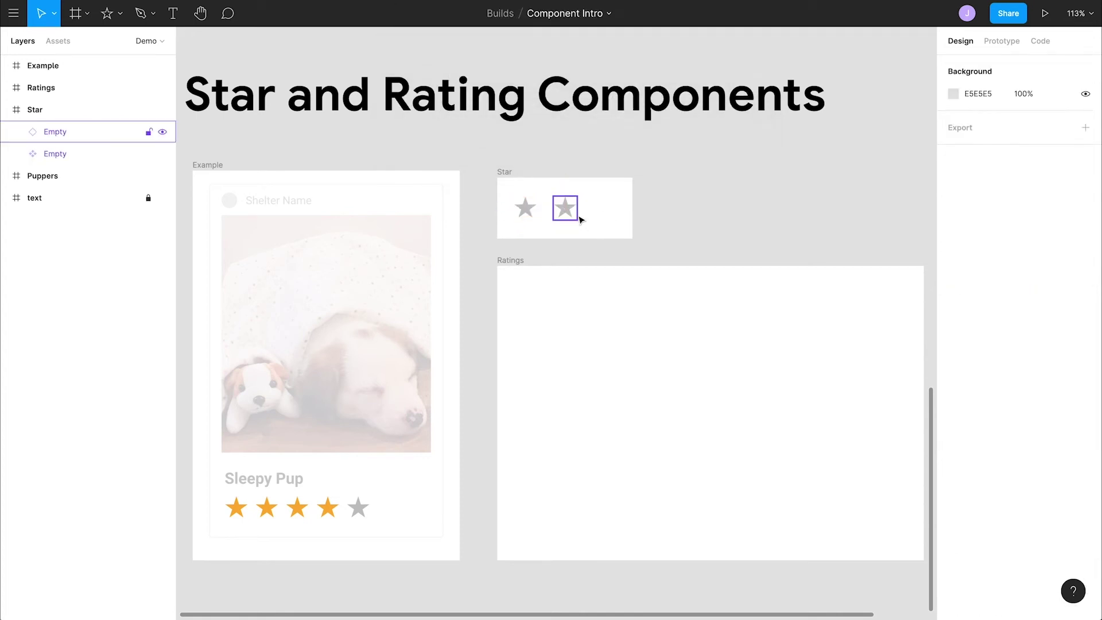
left_click(572, 211)
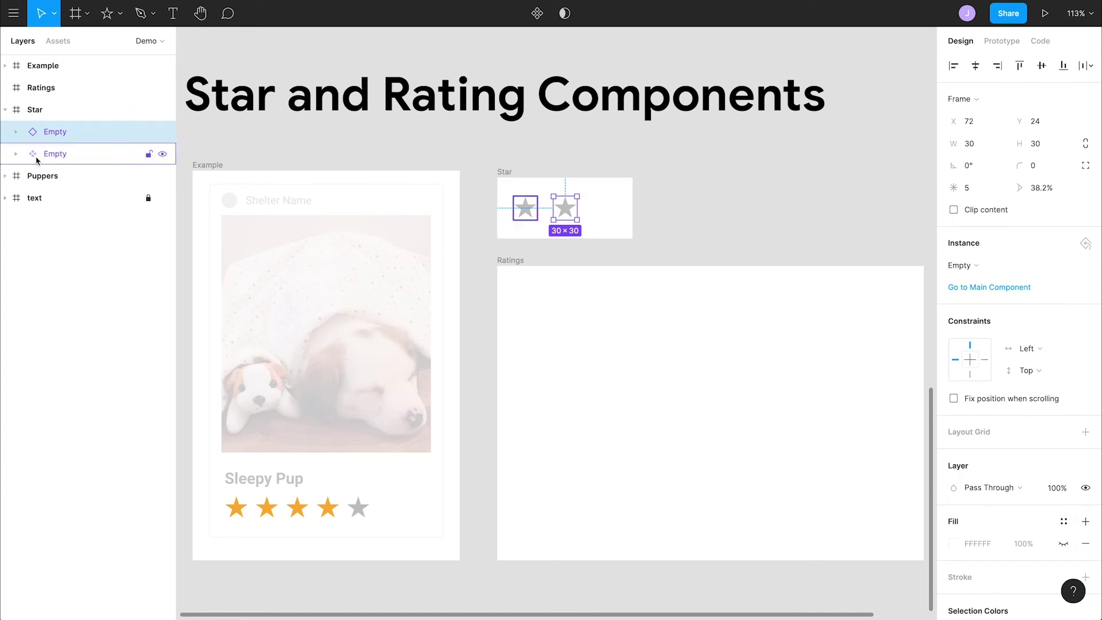
Fill the copied star with the orange document colour F3B250
scroll(988, 458, "down", 4)
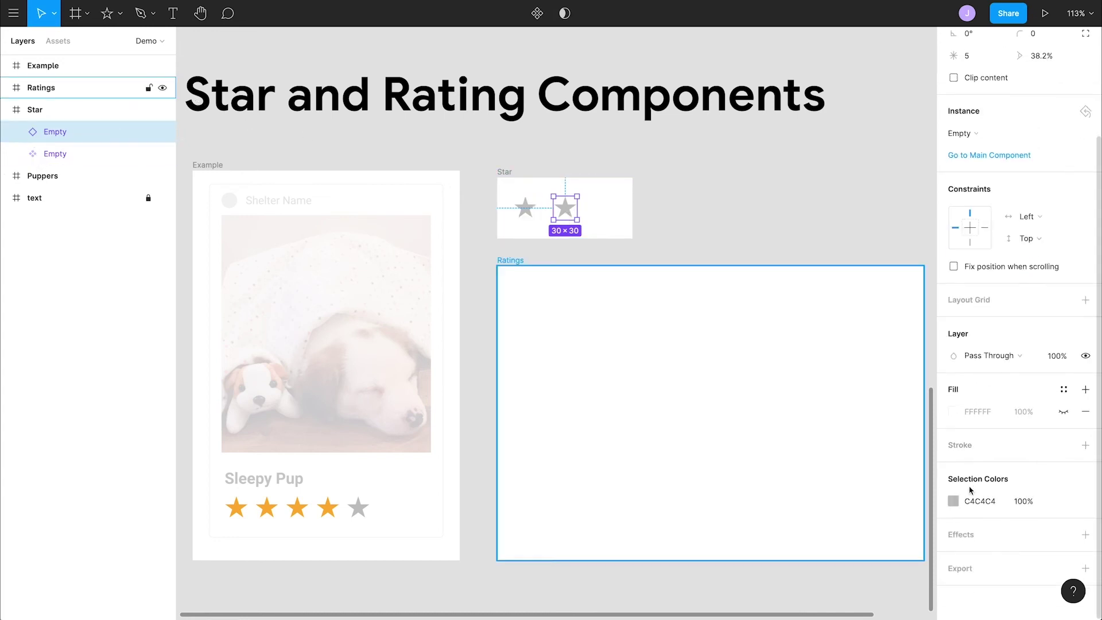
left_click(954, 501)
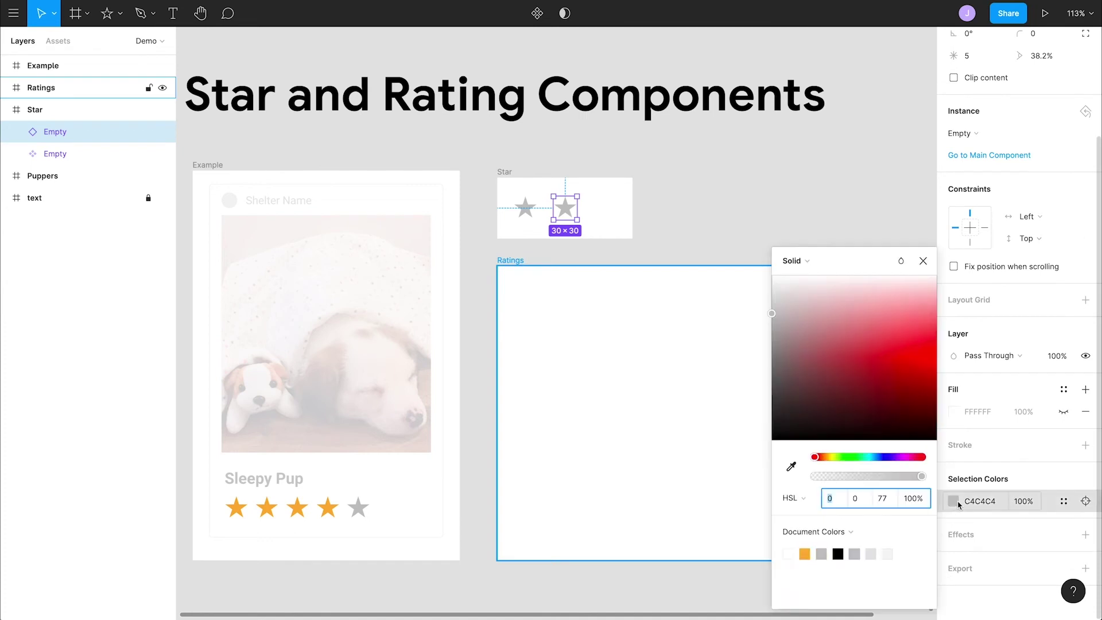
left_click(805, 554)
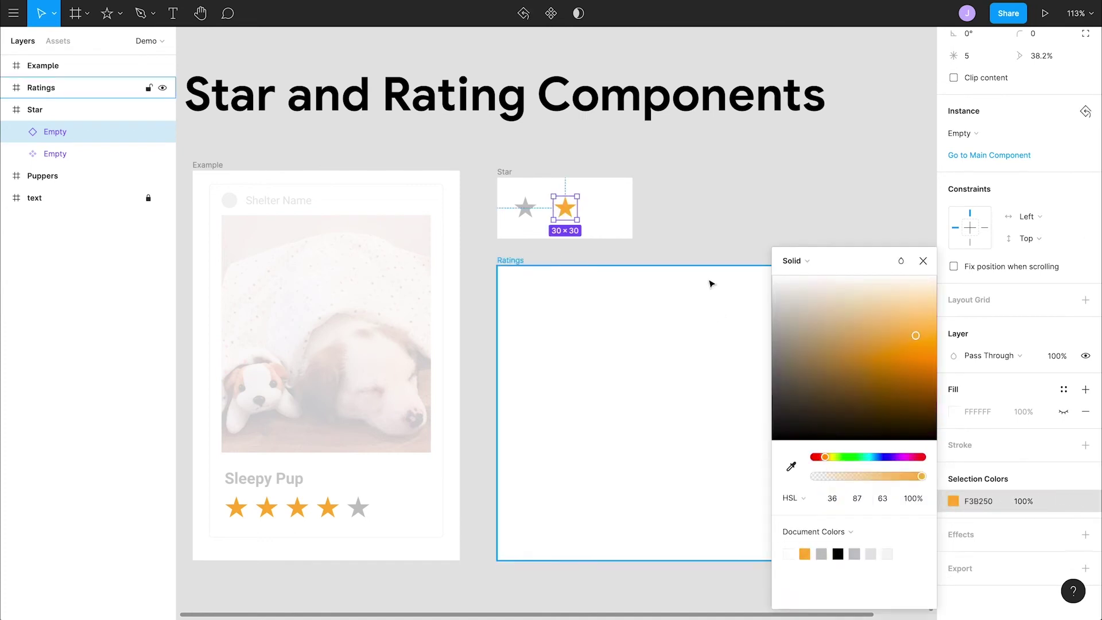
left_click(669, 226)
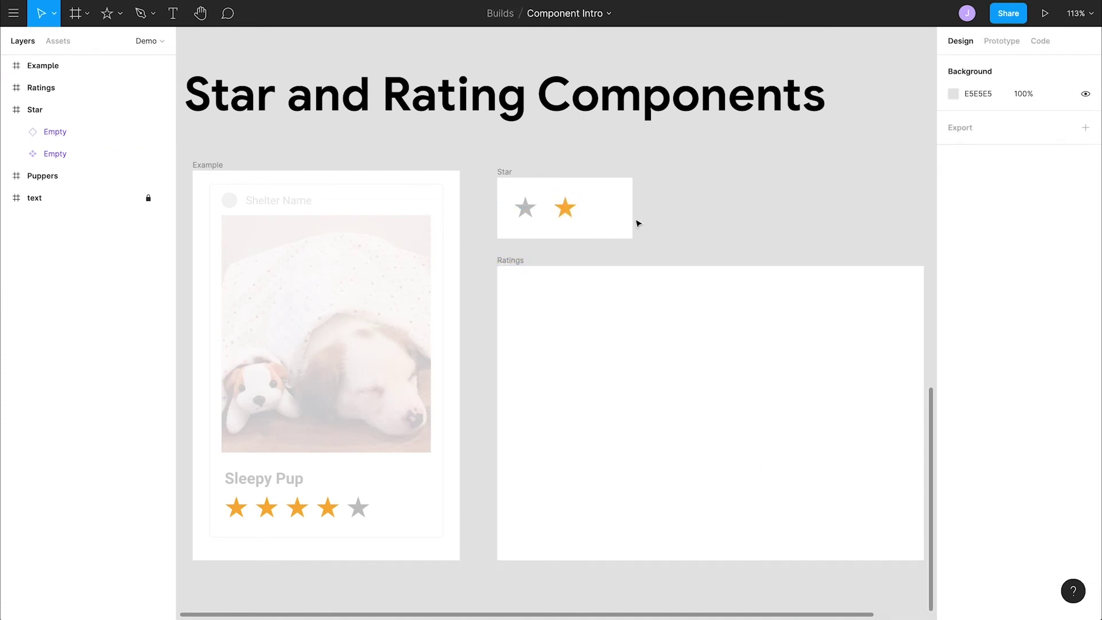
left_click(567, 207)
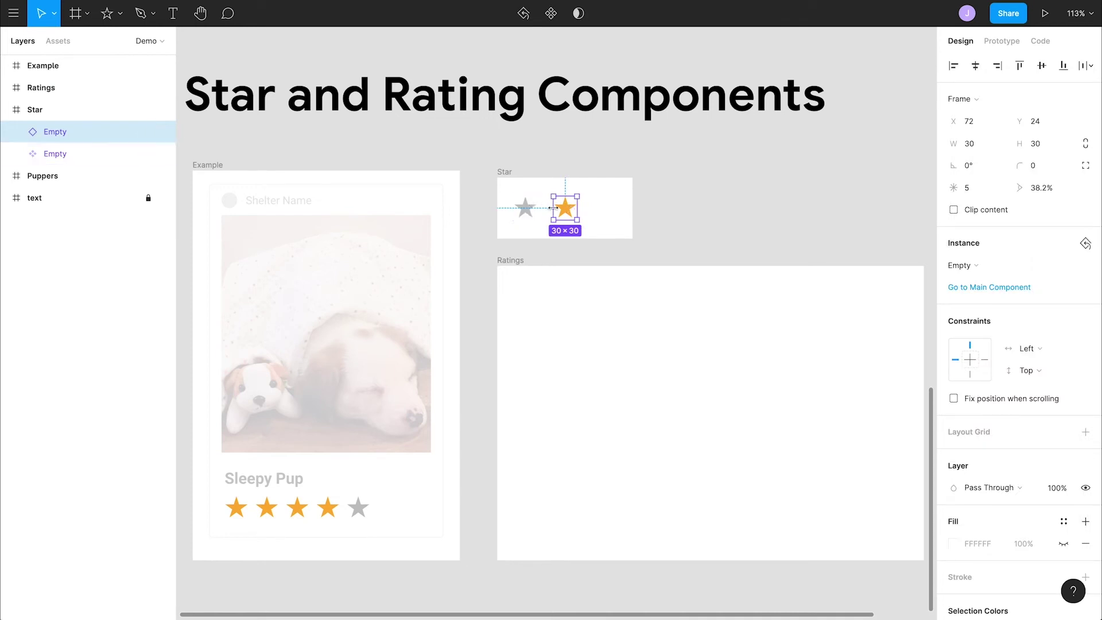
Turn the orange star into its own component and rename it 'Filled'
left_click(550, 14)
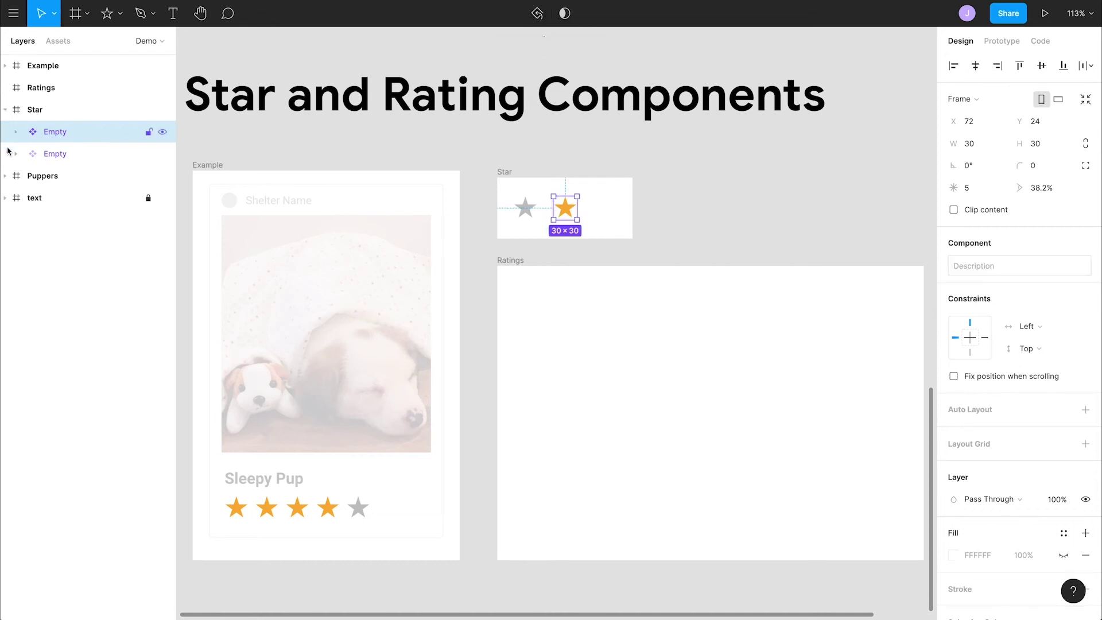
double_click(55, 132)
type("F")
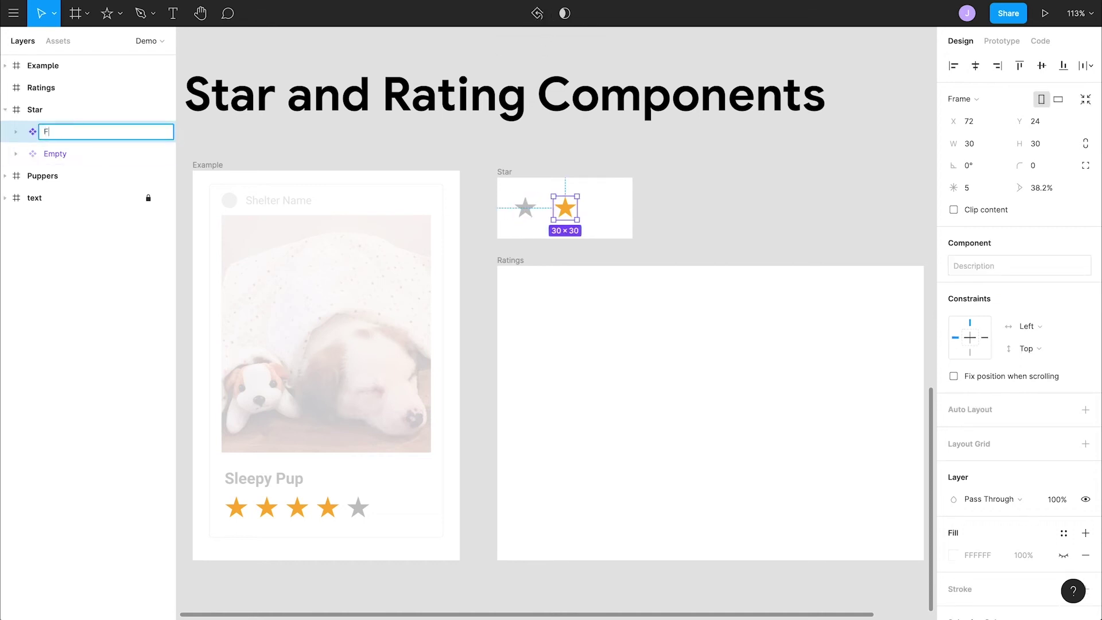
type("illed")
key("Return")
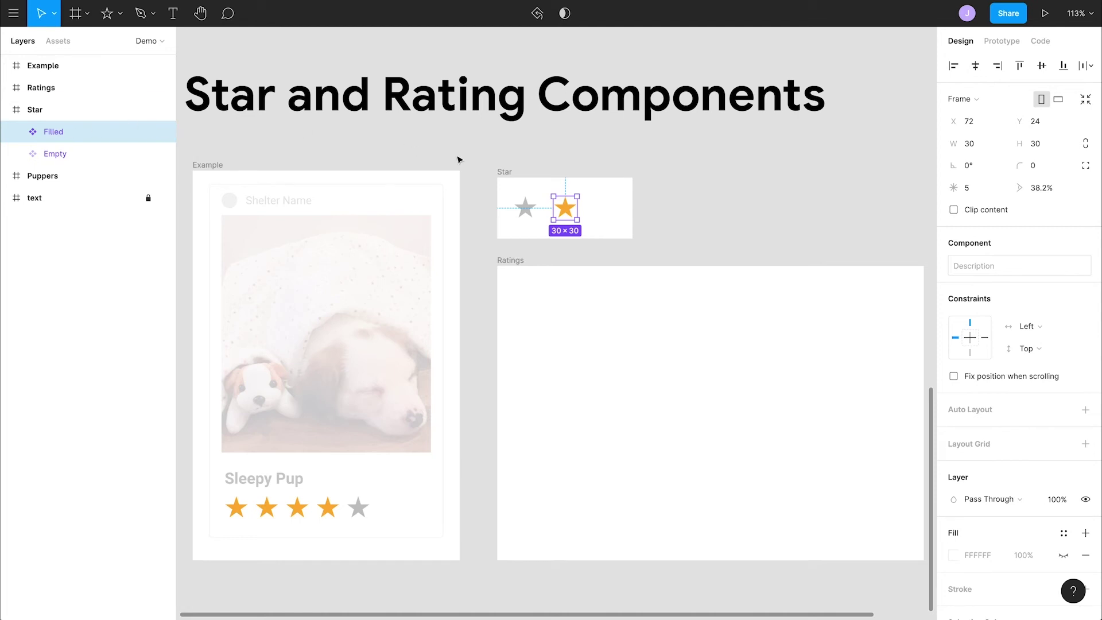
left_click(482, 164)
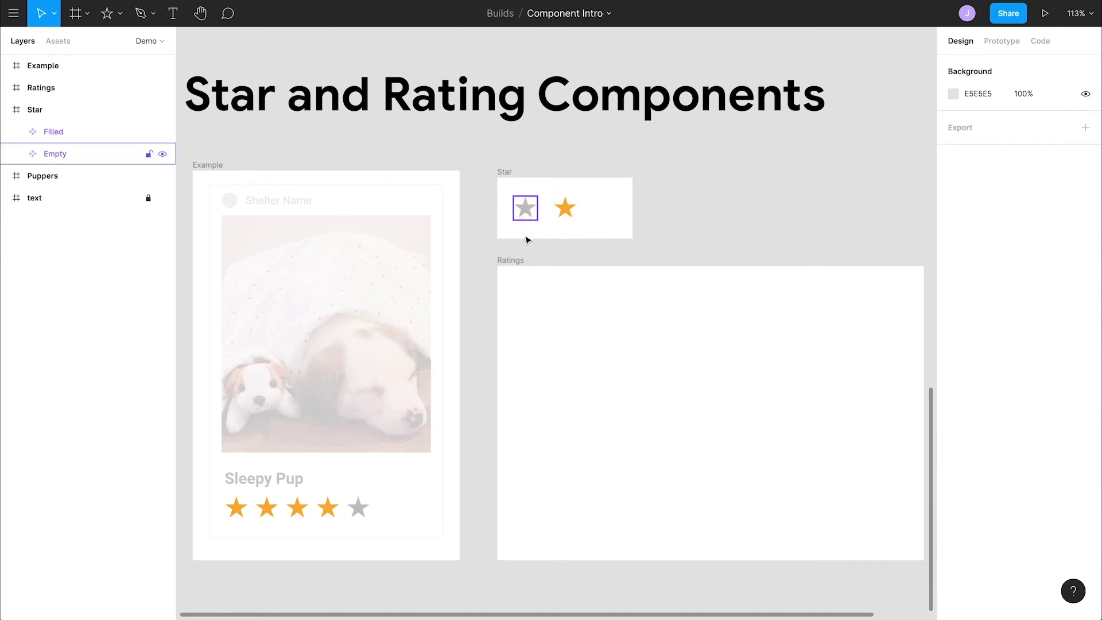
left_click(521, 268)
Place an Empty star instance at the top-left of the Ratings frame
left_click(524, 221)
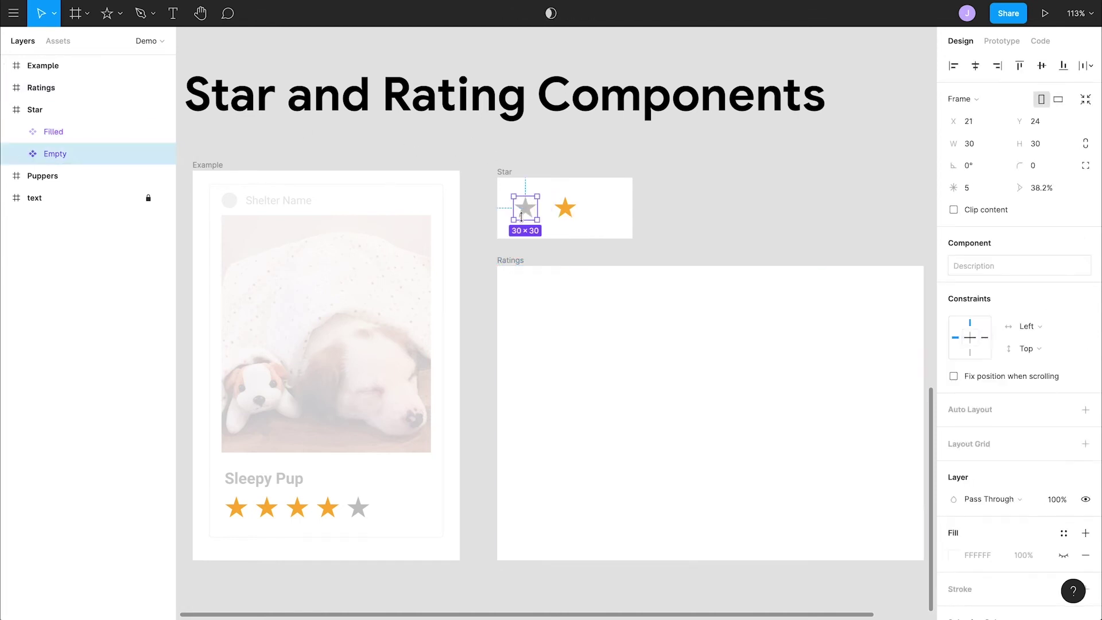
left_click_drag(523, 212, 524, 307)
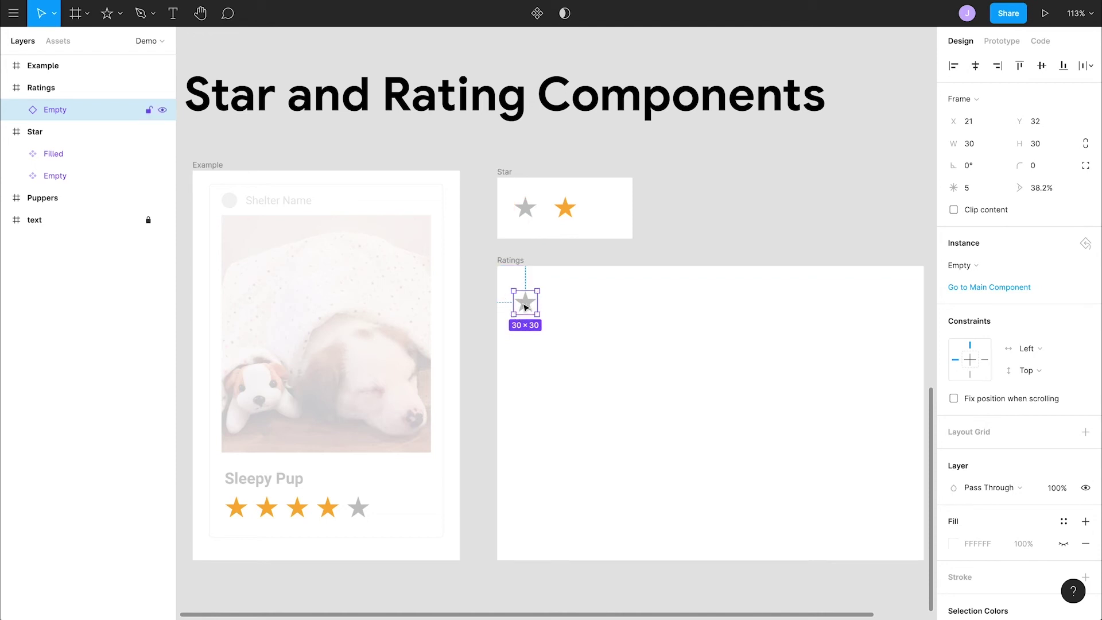
right_click(524, 307)
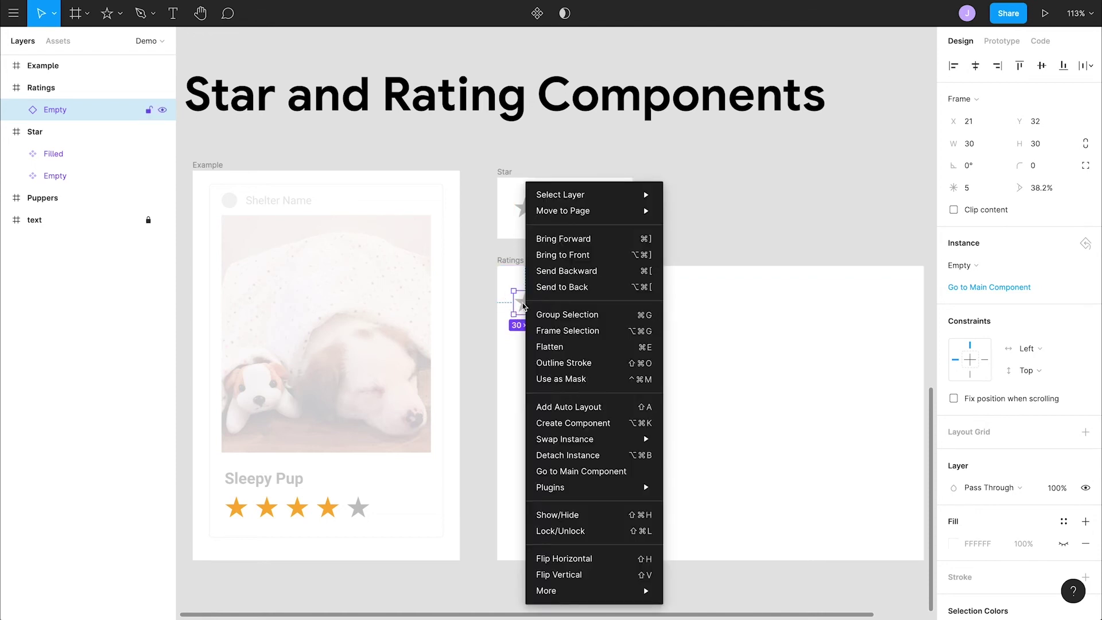
Wrap the star in auto layout and duplicate it into a row of five empty stars
left_click(576, 413)
left_click(524, 302)
key("super+d")
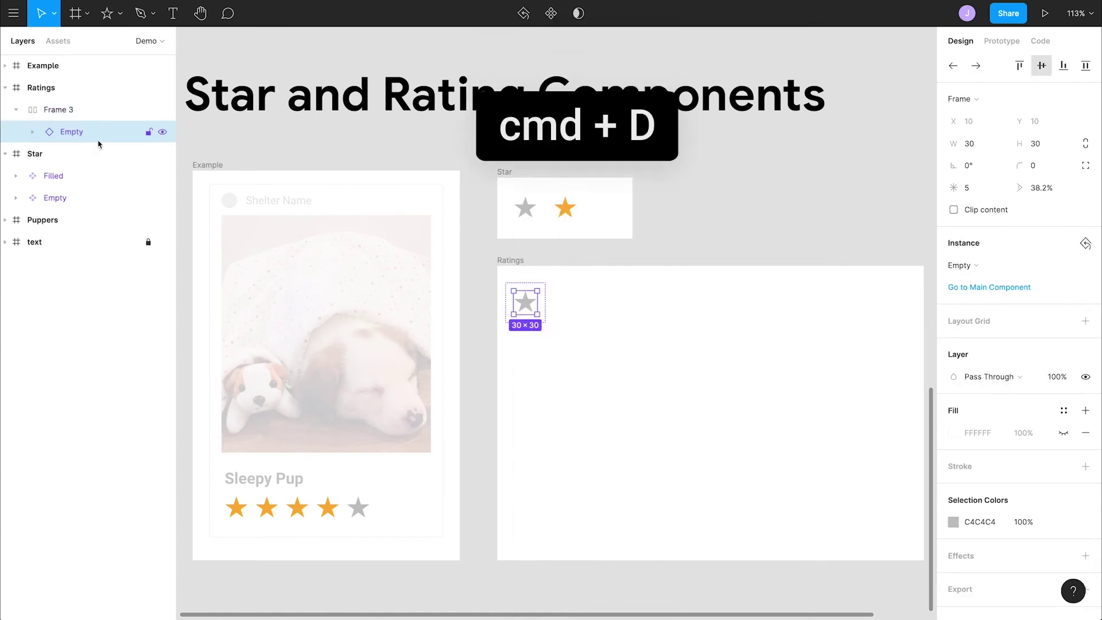
key("super+d")
key("super+d")
key("super+d")
key("super+d")
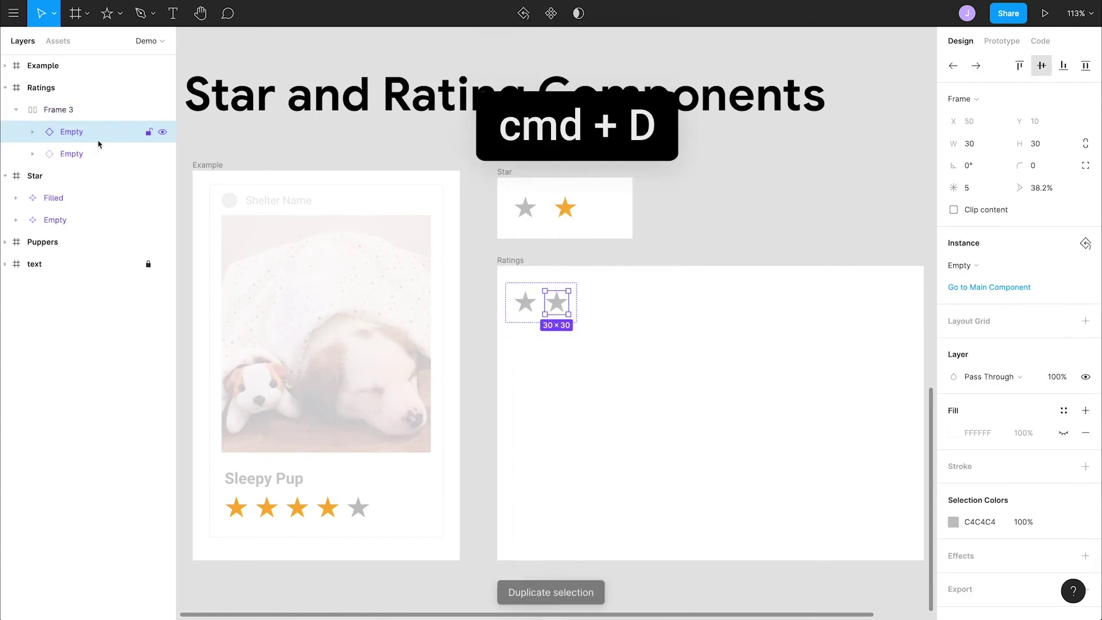
Rename the row 'Base', make it a component, and place a Base instance below it
double_click(56, 113)
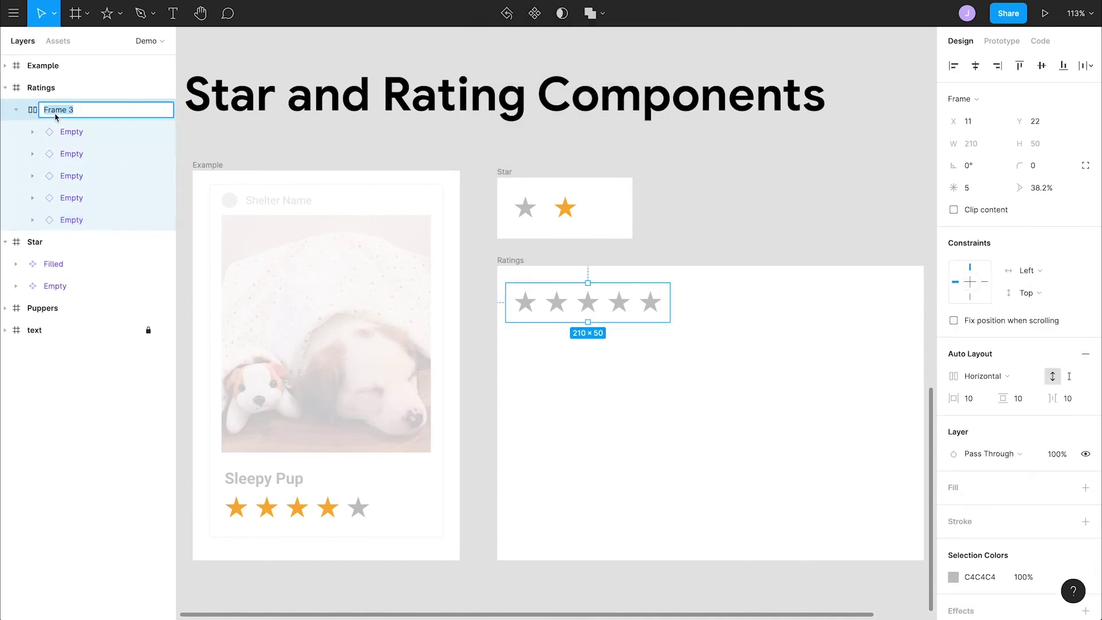
type("Base")
key("Return")
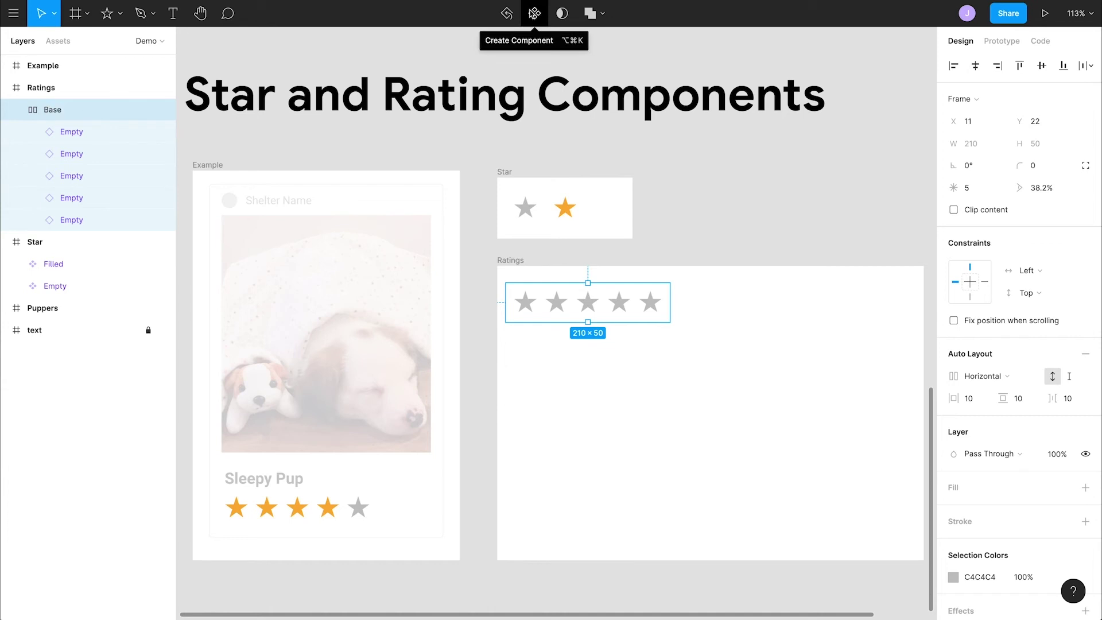
left_click(533, 13)
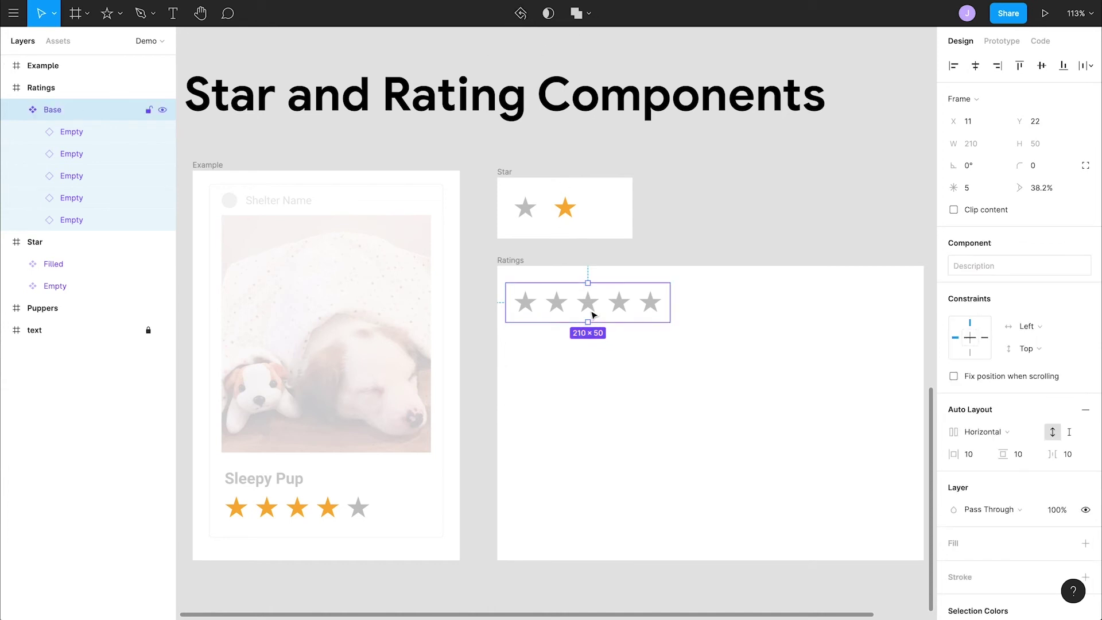
left_click_drag(594, 314, 594, 368)
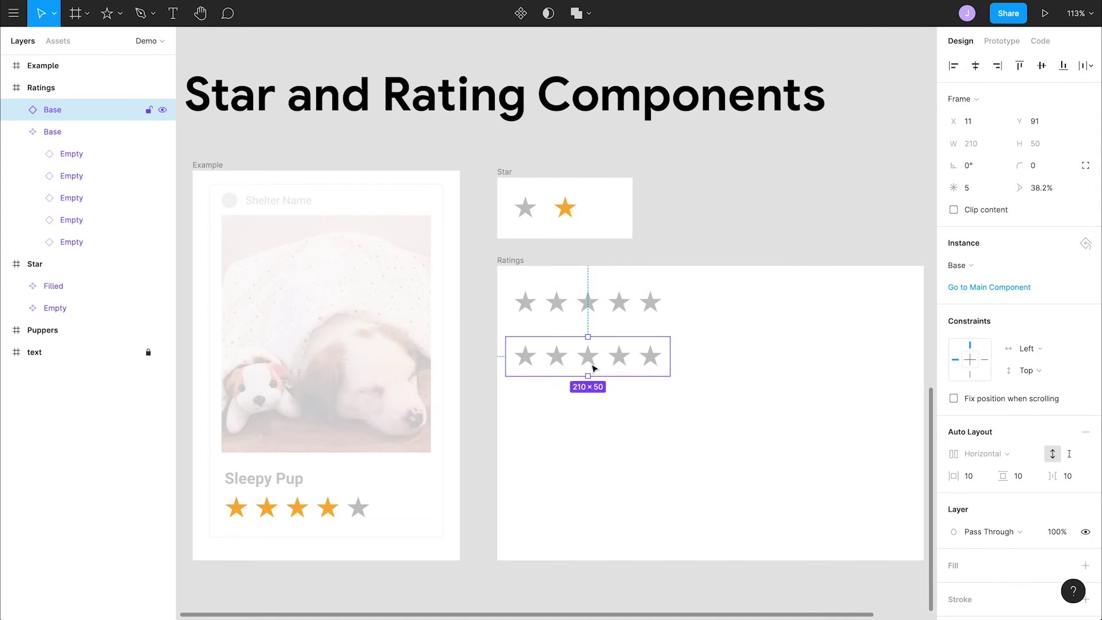
Swap the first star of the copied row to the Filled component
double_click(532, 360)
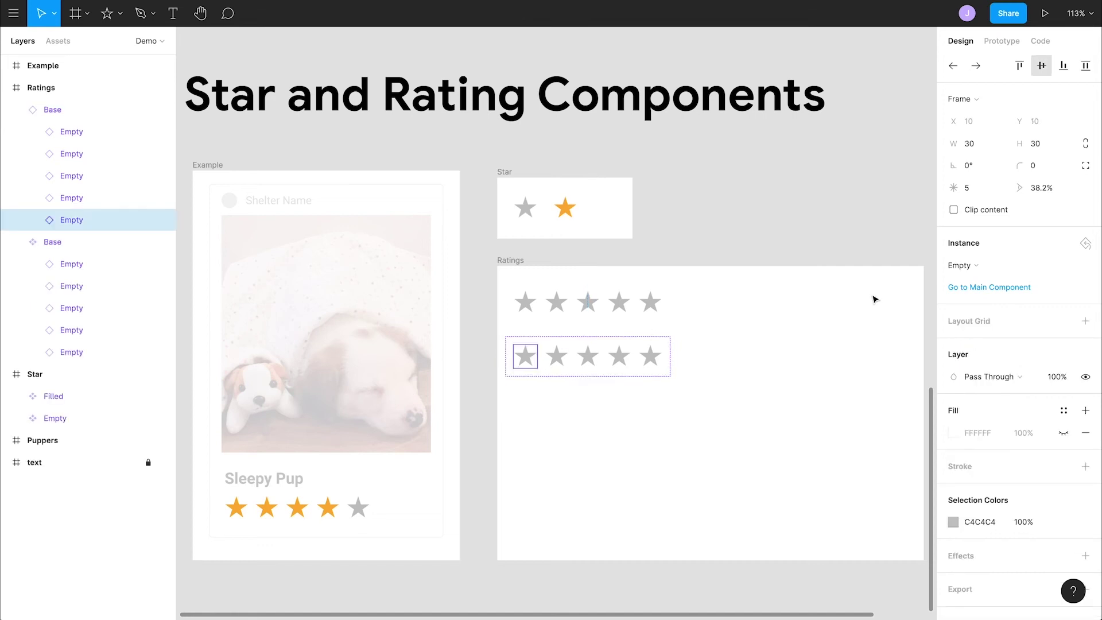
left_click(970, 266)
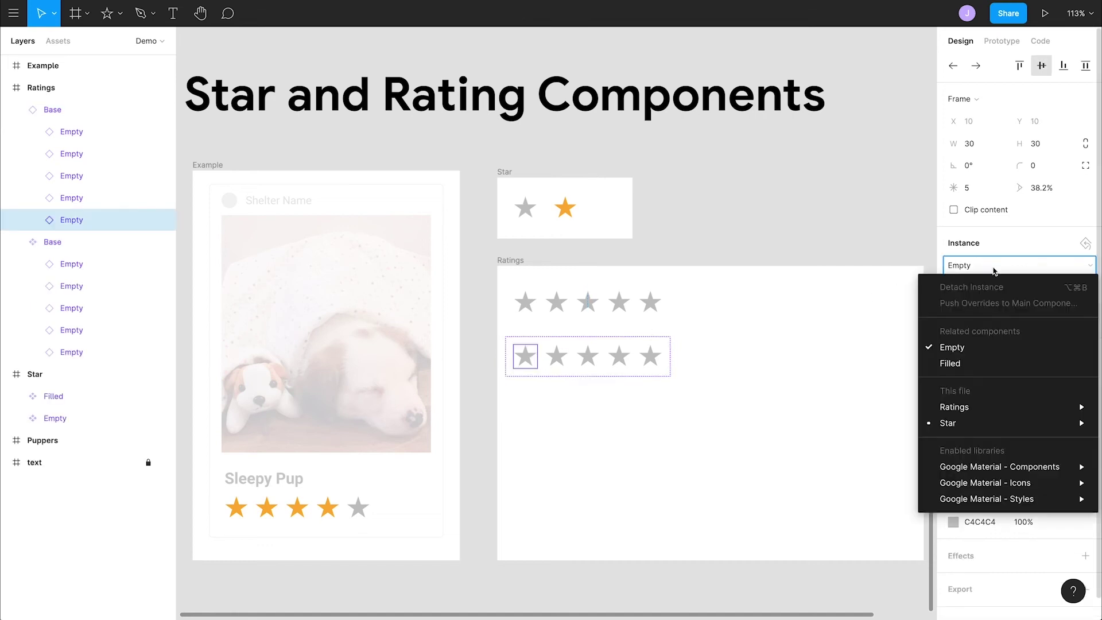
left_click(974, 374)
left_click(733, 414)
Rename the copied row '1' and place a copy of it below
left_click(594, 358)
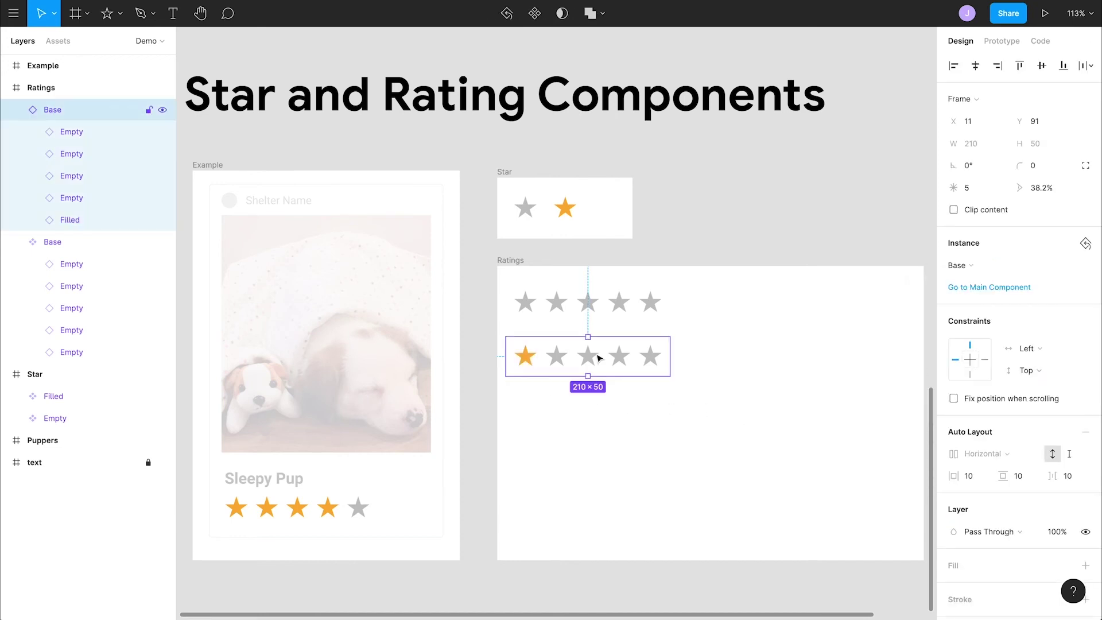
key("ctrl+r")
type("1")
key("Return")
left_click_drag(598, 356, 601, 418)
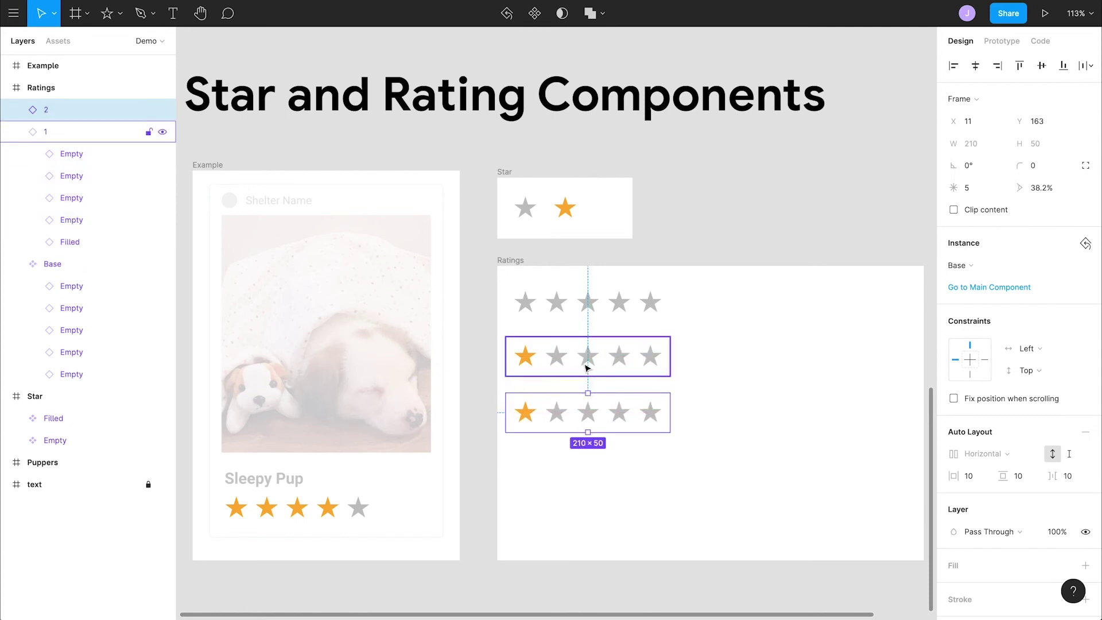
Swap the second star in row 2 to the Filled component
double_click(559, 416)
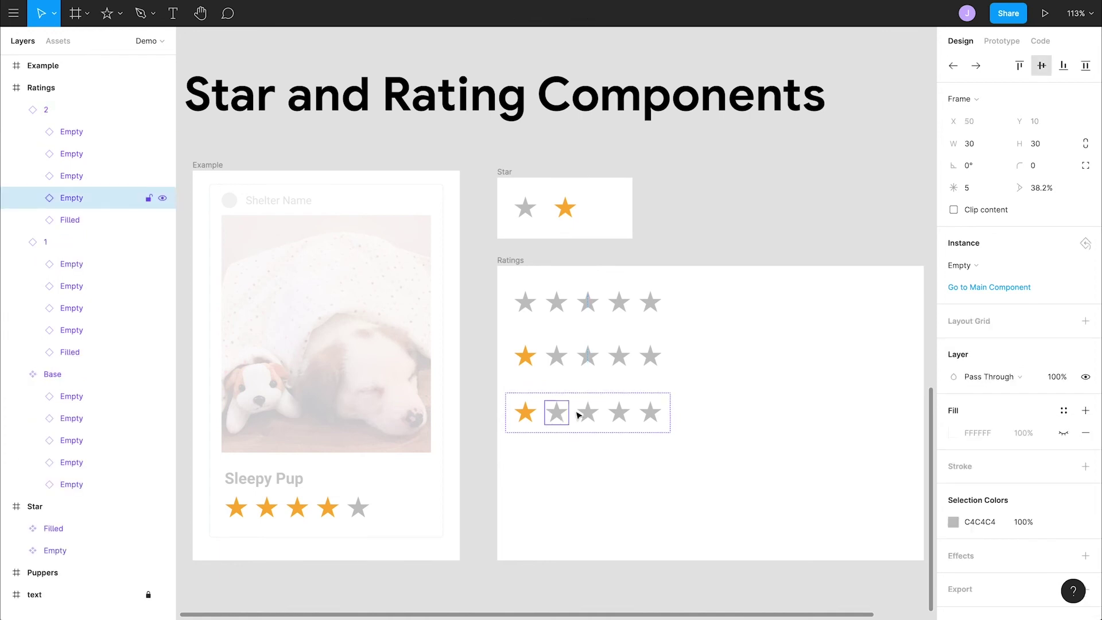
left_click(995, 265)
left_click(950, 363)
left_click(631, 484)
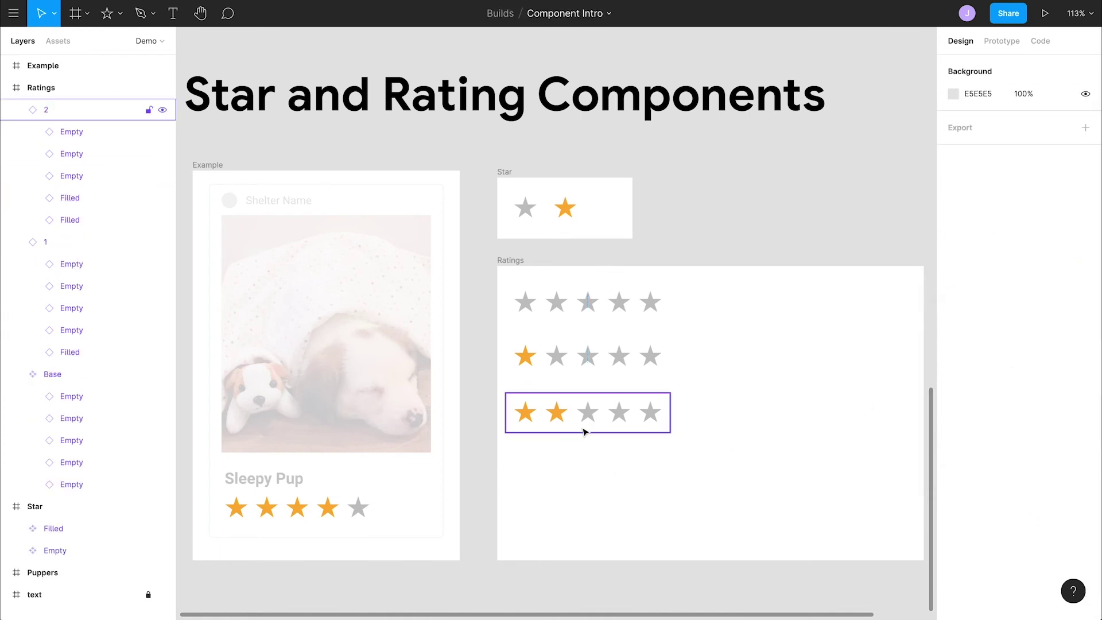
left_click(584, 417)
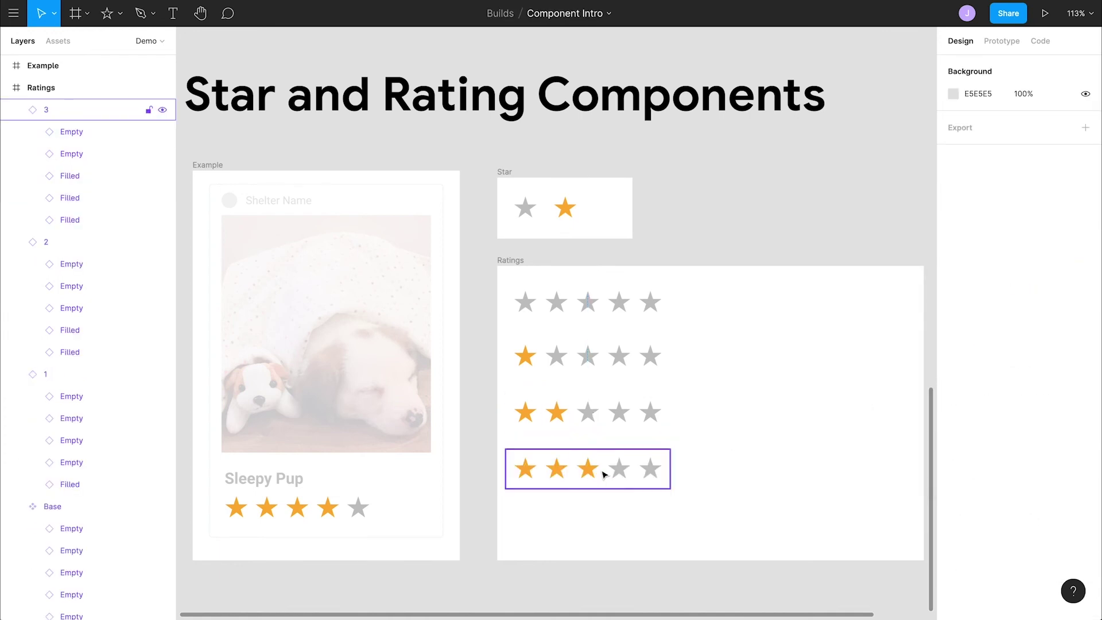
Select rows 1, 2 and 3 and make each its own component with Create Multiple Components
left_click(599, 467)
left_click(585, 417, "shift")
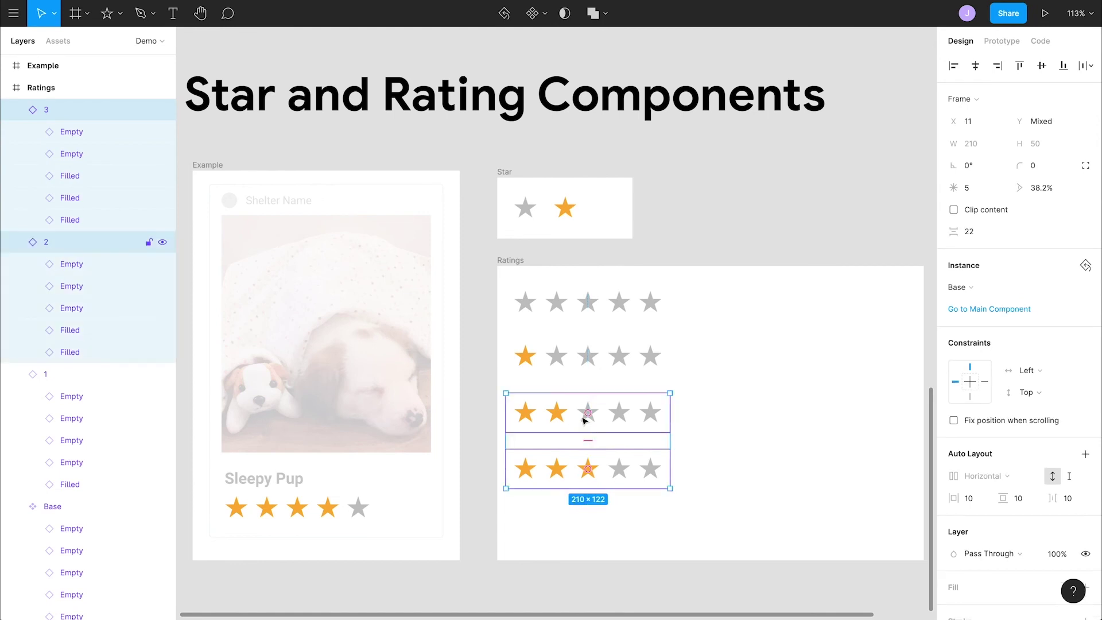
left_click(578, 354, "shift")
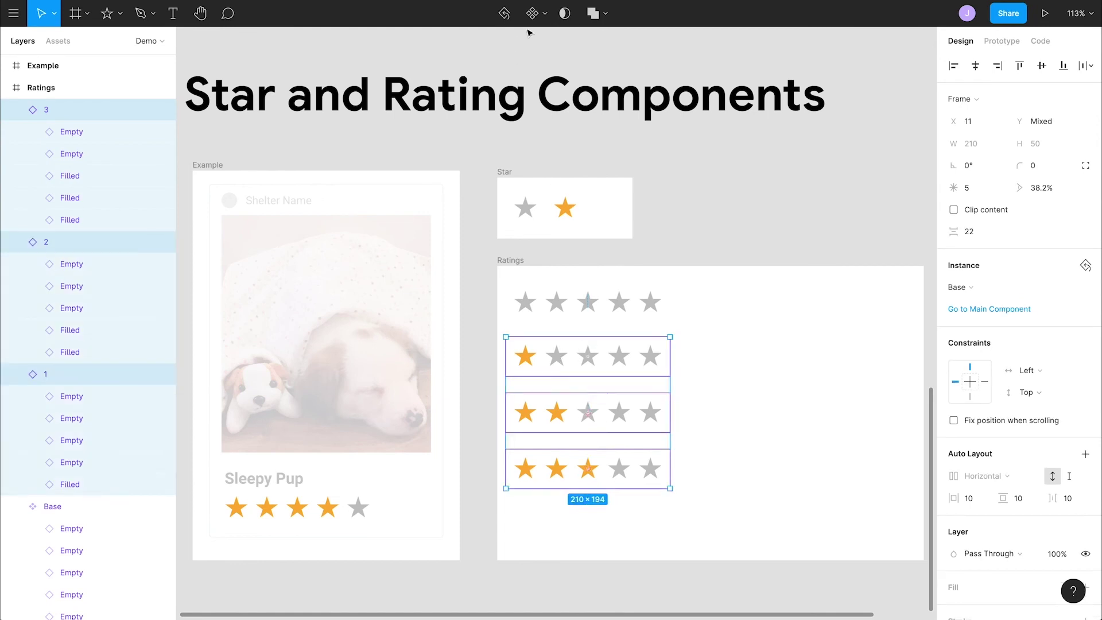
left_click(544, 13)
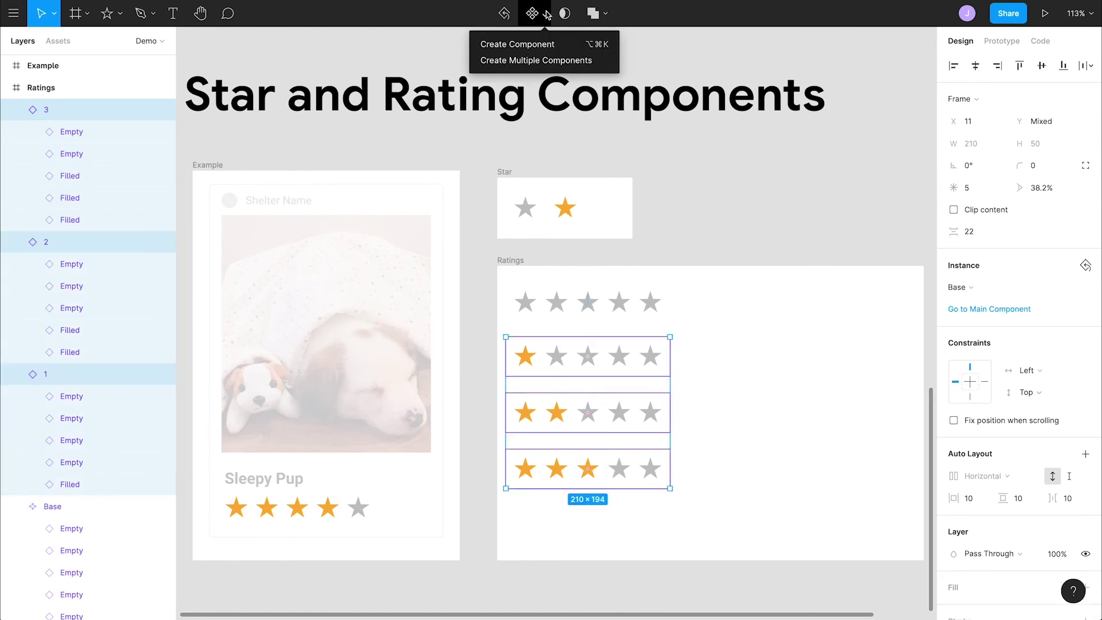
left_click(543, 61)
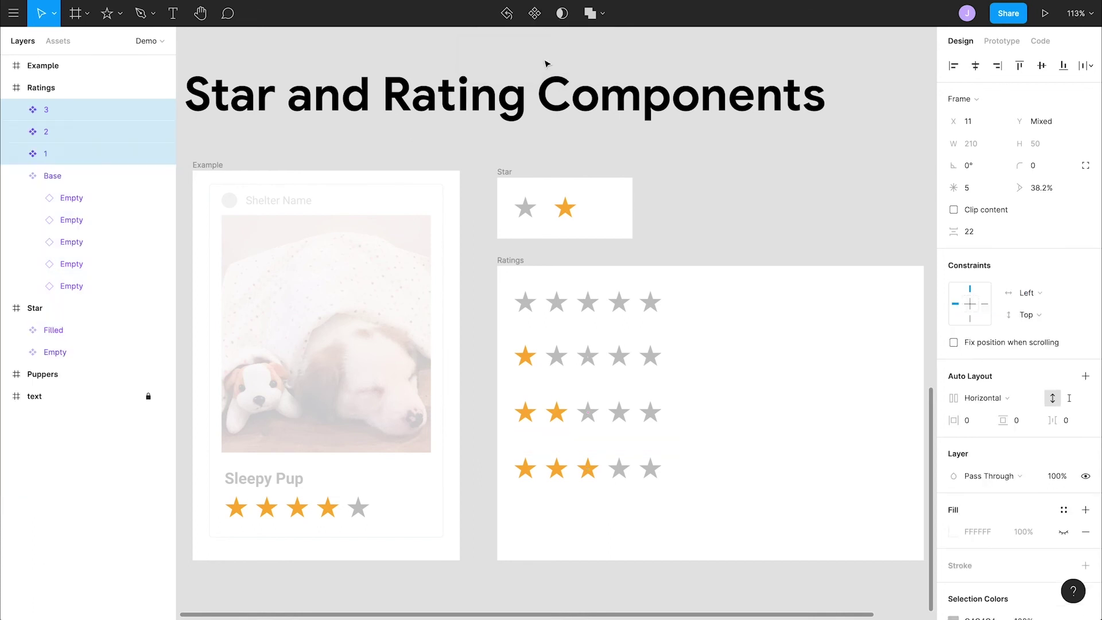
left_click(593, 310)
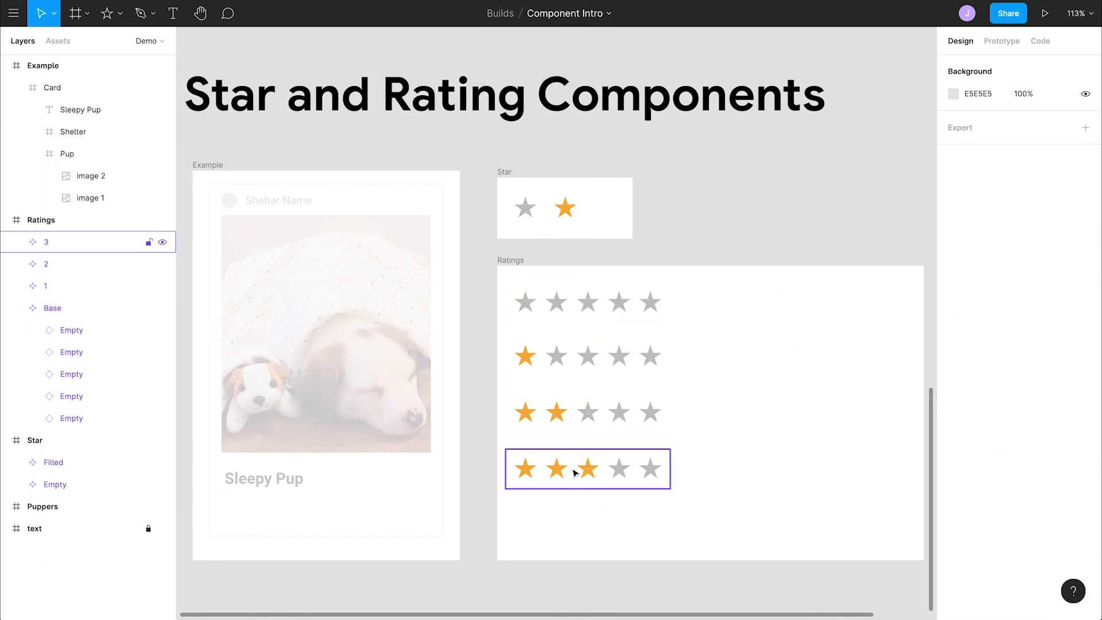
Place a rating 3 instance under Sleepy Pup in the card, swapping it to 1, then Base
left_click_drag(575, 472, 302, 522)
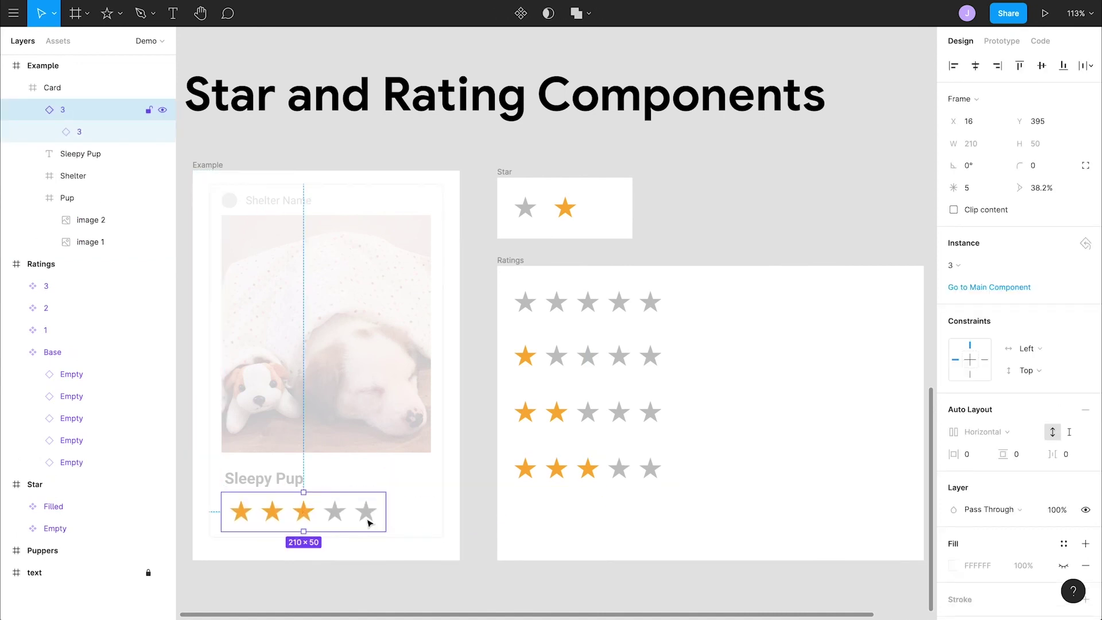
left_click(973, 271)
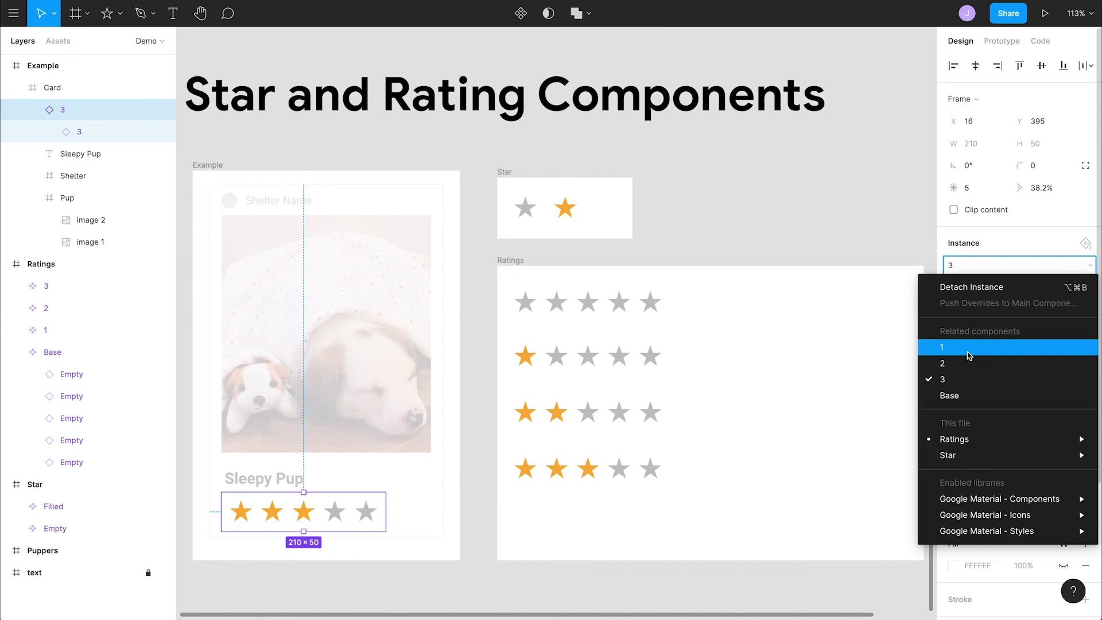
left_click(969, 345)
left_click(978, 268)
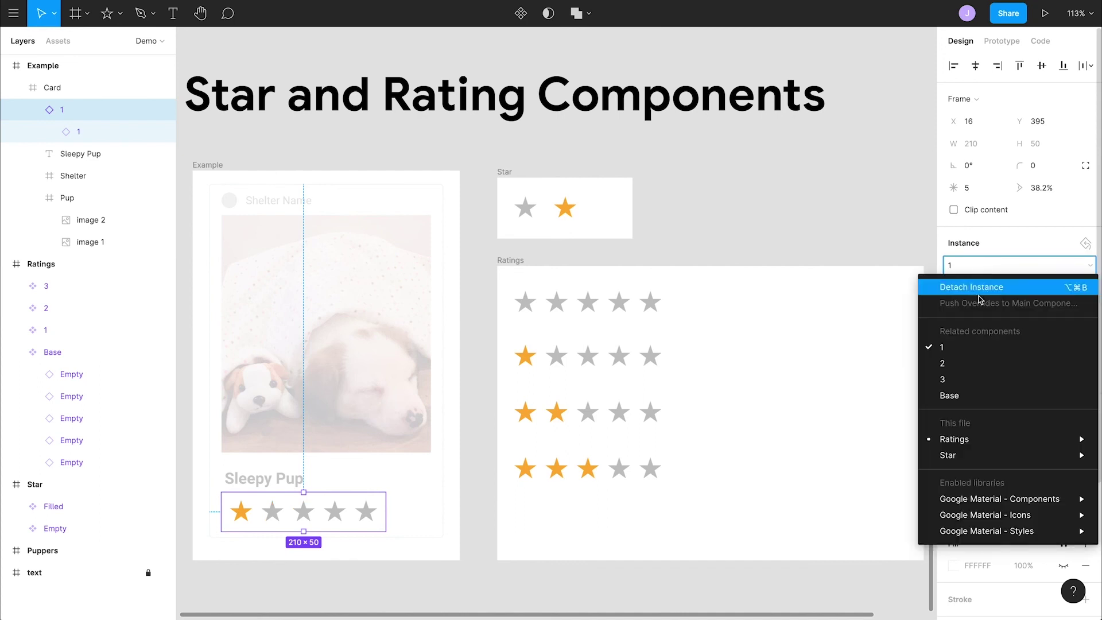
left_click(964, 362)
double_click(656, 308)
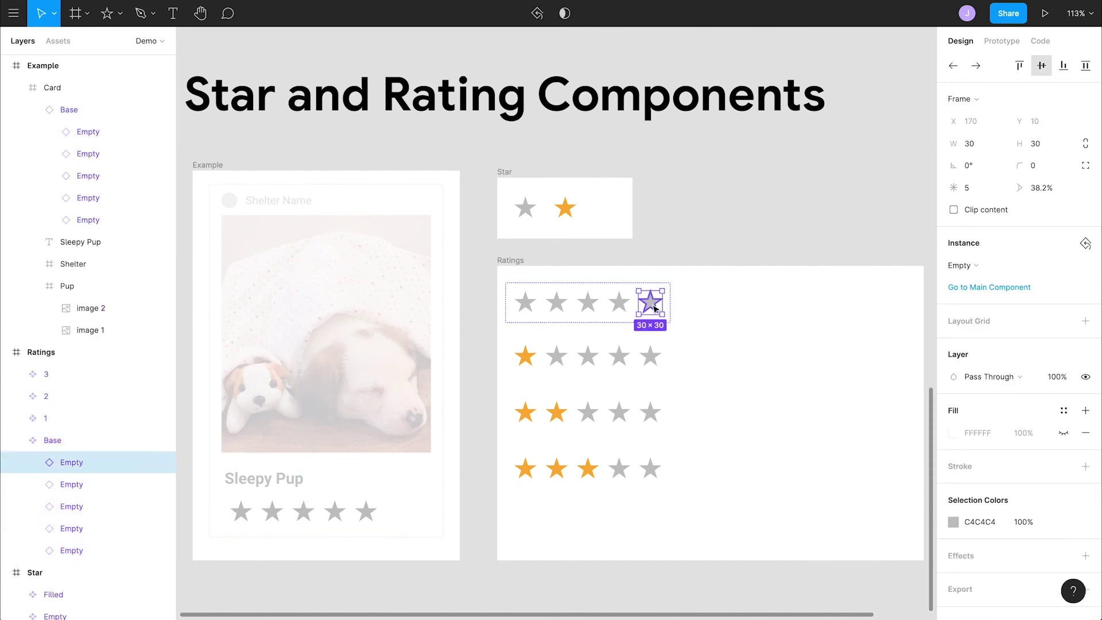
Duplicate an empty star so every rating row has six, trying then undoing 10 points
key("ctrl+d")
left_click(989, 287)
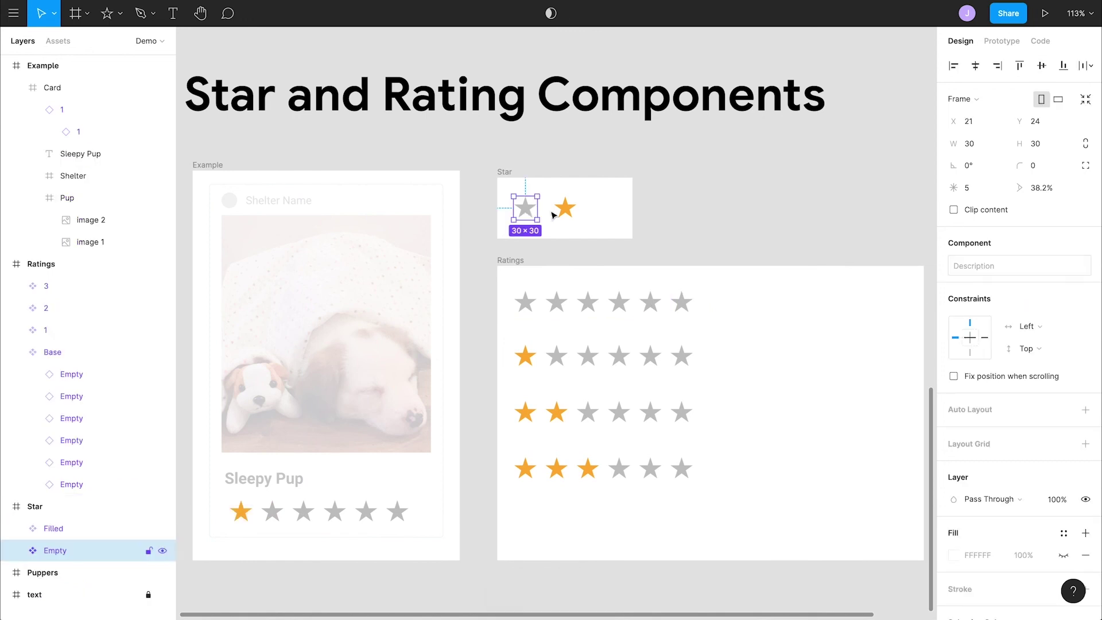
left_click(974, 188)
type("10")
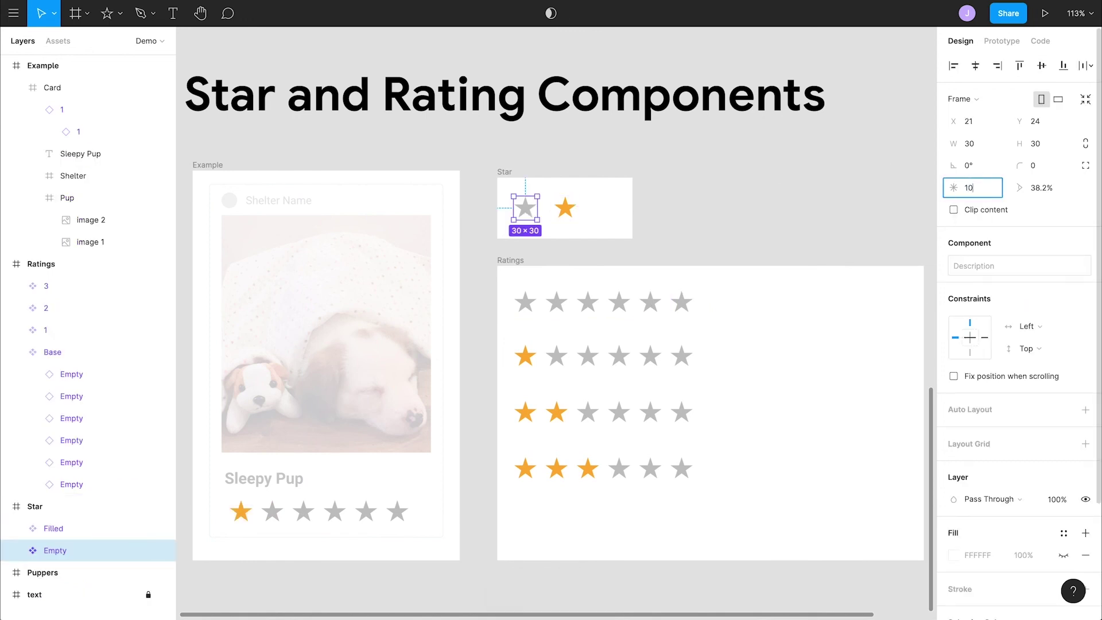
key("Return")
key("ctrl+z")
Set the Empty star's inner ratio to 60%, after first trying 50%
left_click(1041, 188)
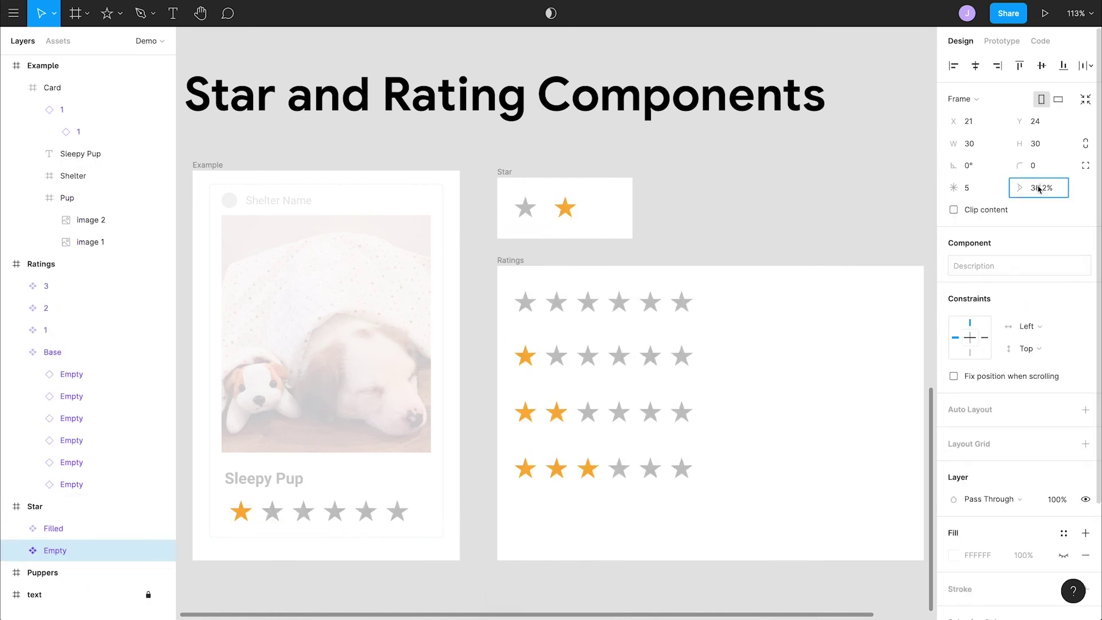
type("50")
key("Return")
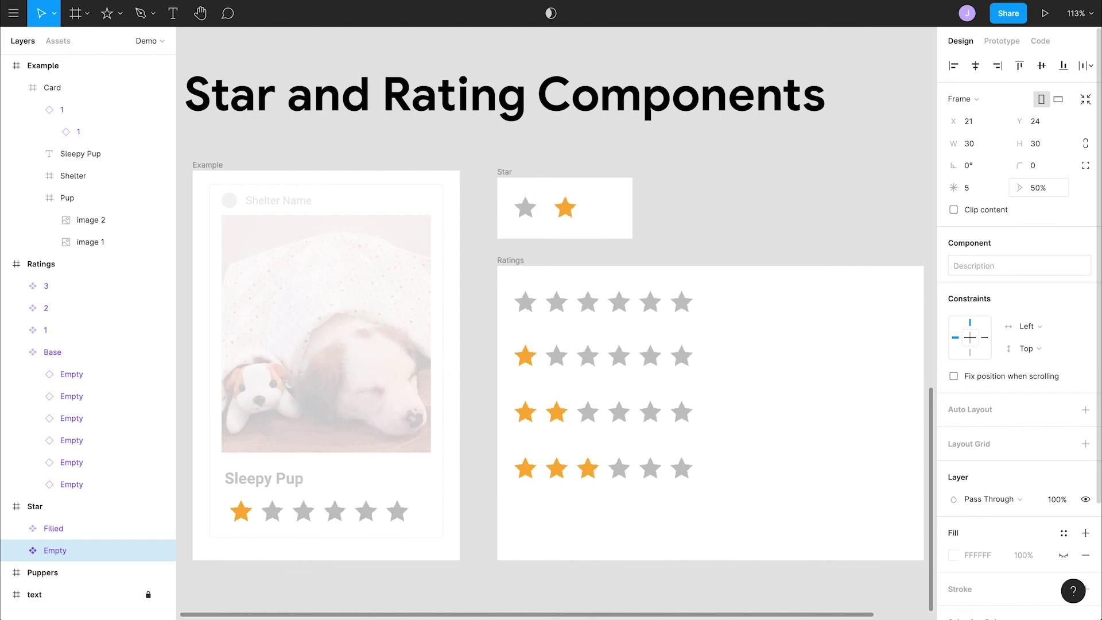
left_click(1040, 187)
type("60")
key("Return")
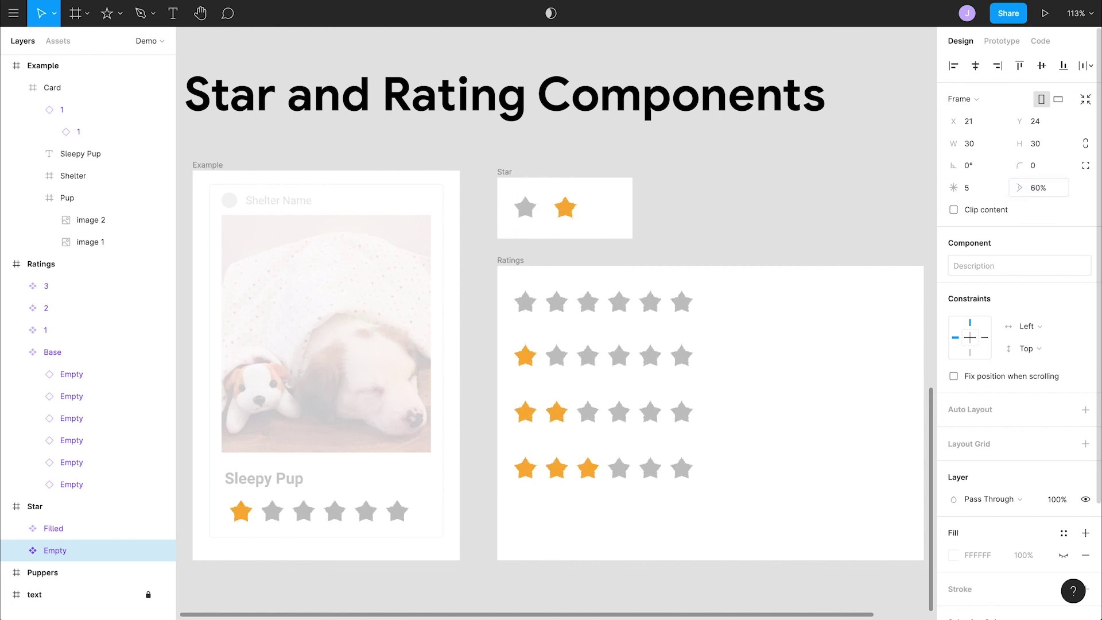